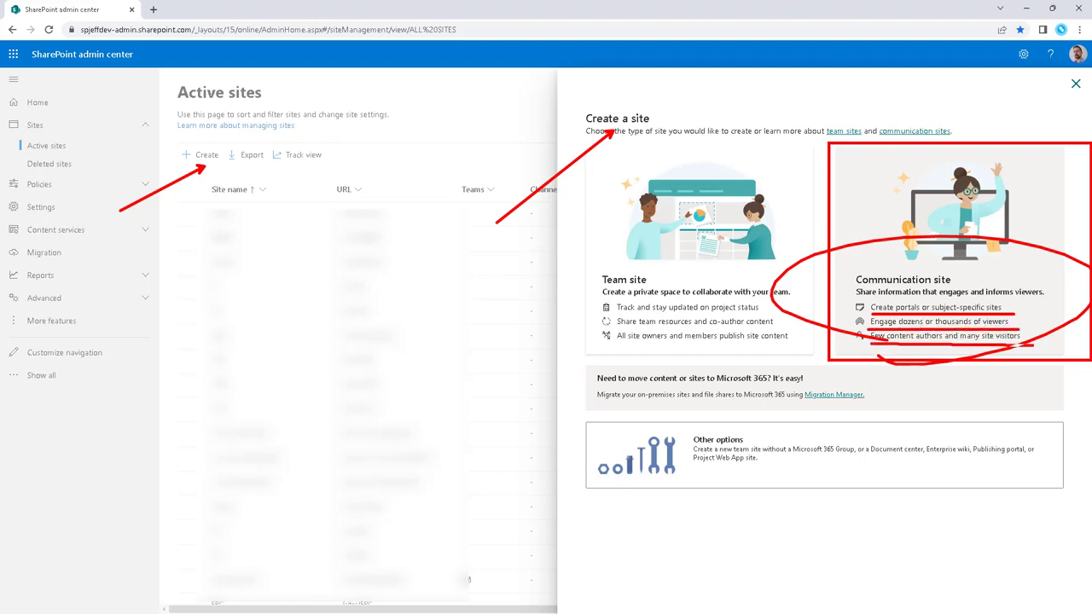
# Create the 'Comm' communication site, choosing the suggested person as its owner.
pyautogui.click(980, 285)
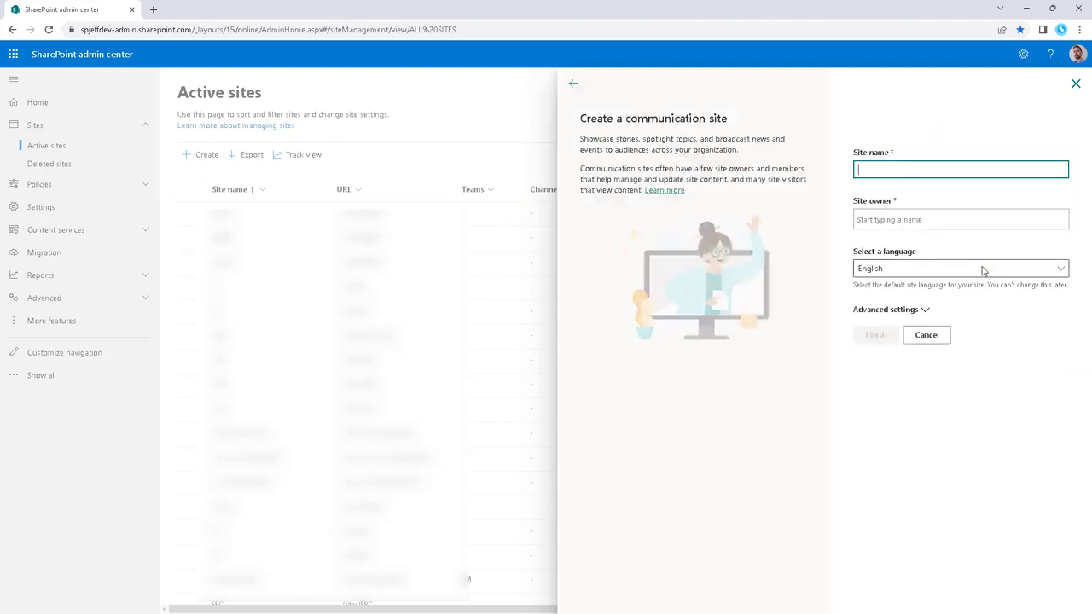
pyautogui.write('Coo')
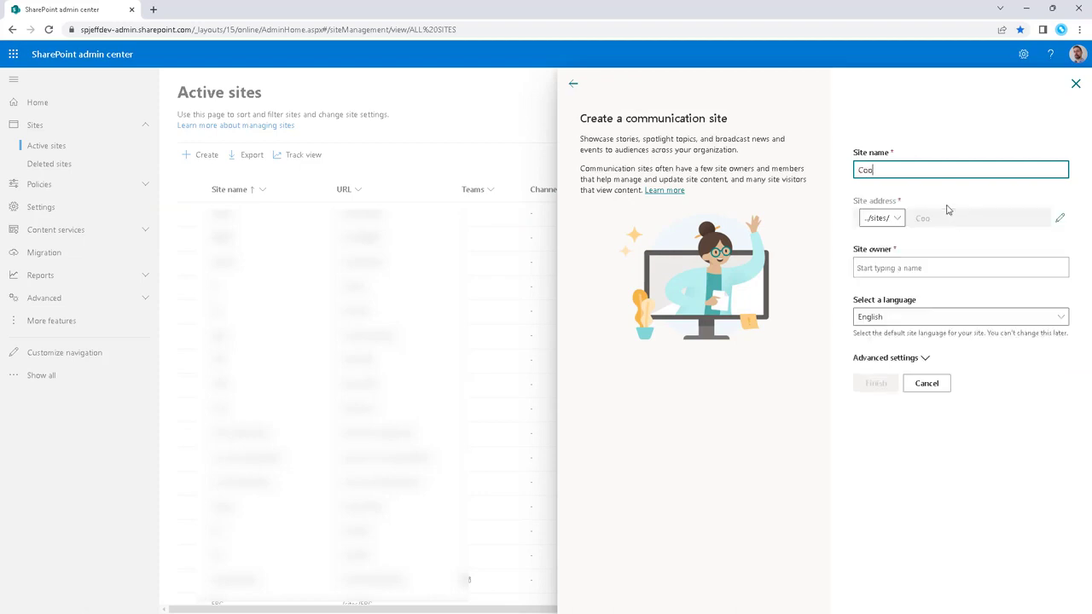
pyautogui.press('BackSpace')
pyautogui.write('mm')
pyautogui.click(938, 291)
pyautogui.write('spj')
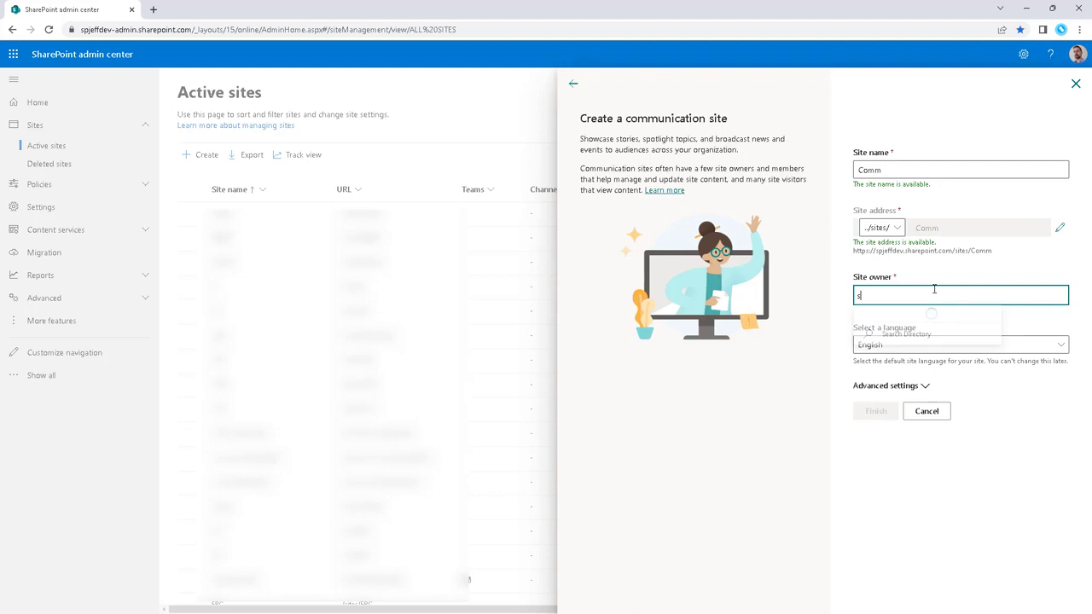
pyautogui.click(949, 315)
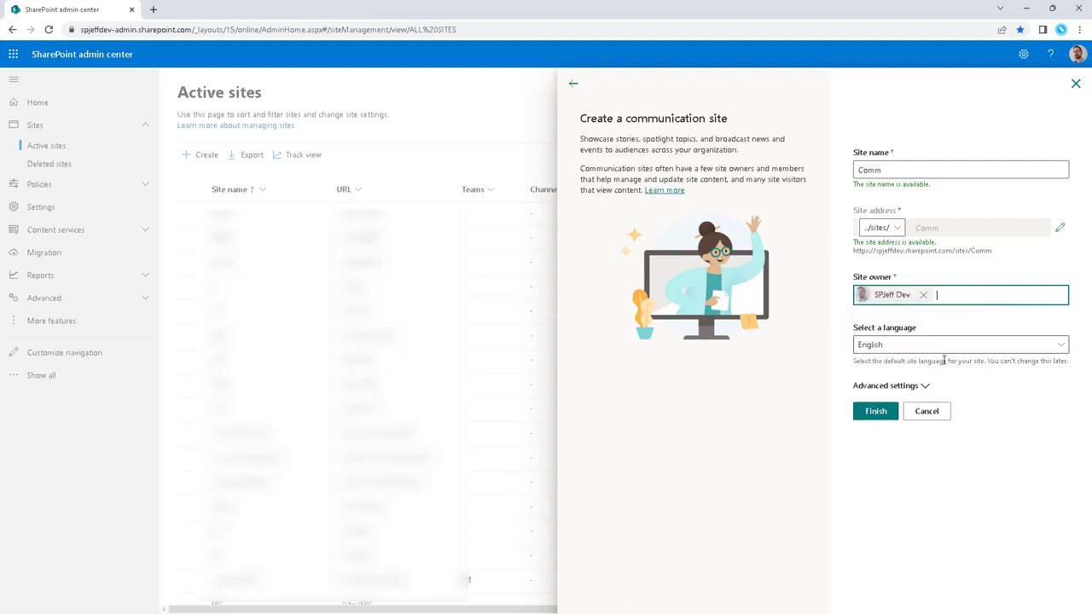
pyautogui.click(925, 387)
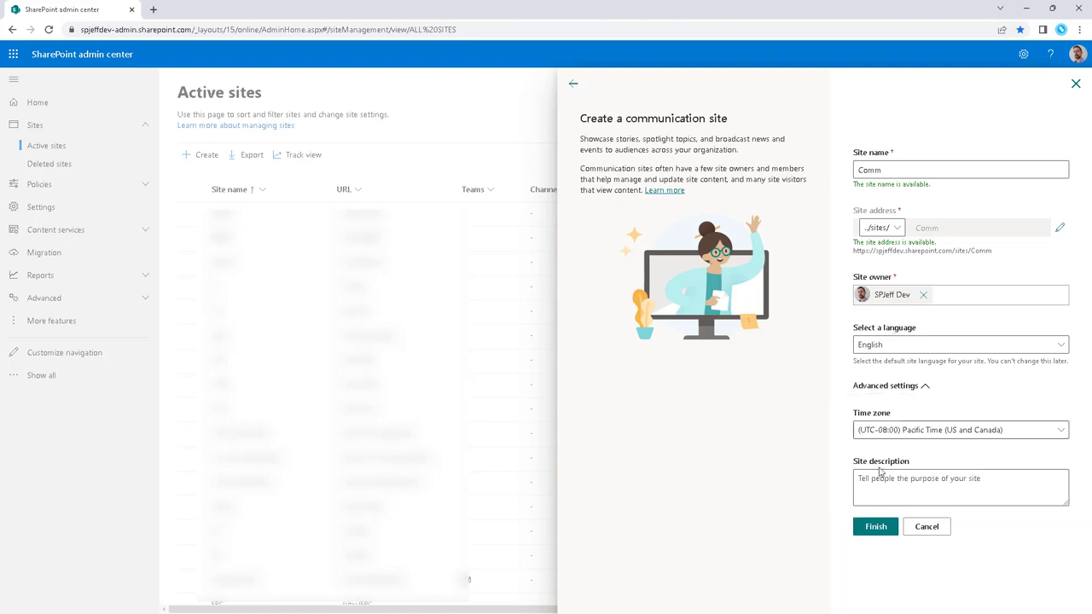
pyautogui.click(876, 528)
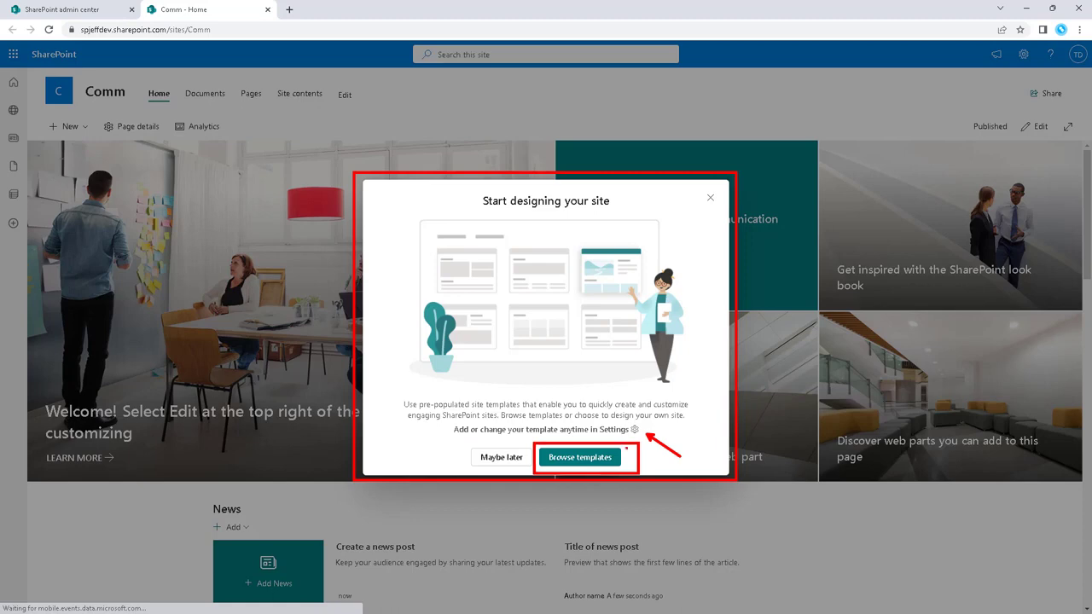
pyautogui.click(580, 457)
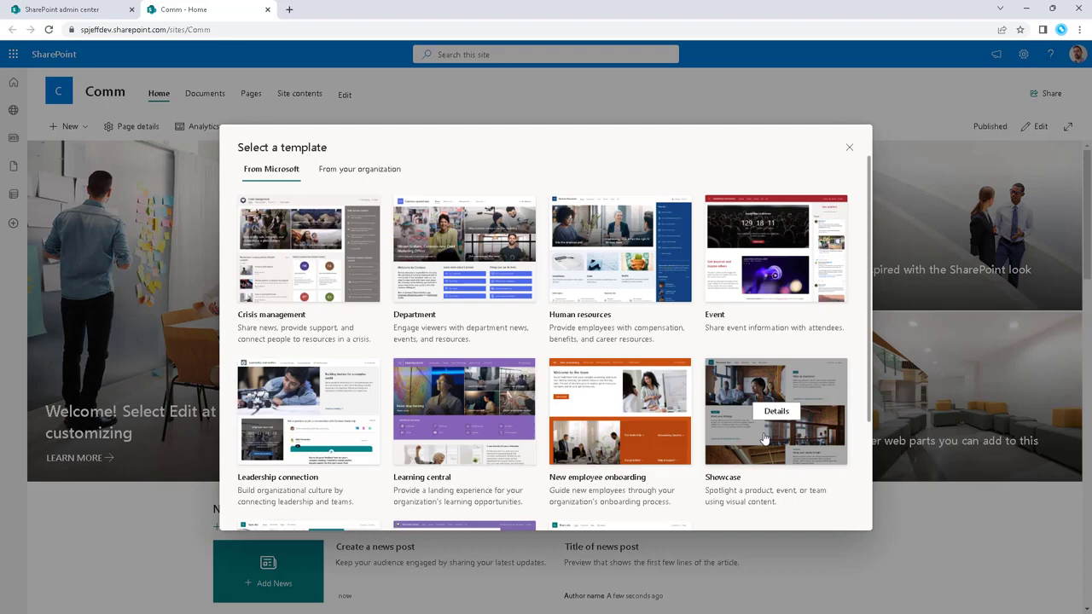
pyautogui.scroll(-2, 865, 450)
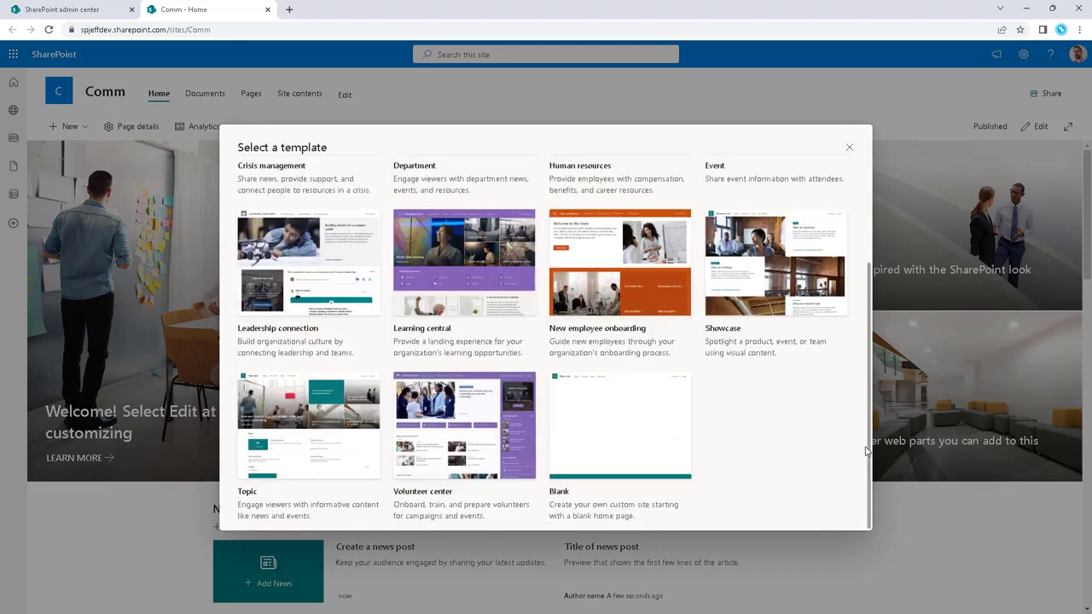
pyautogui.scroll(2, 865, 451)
pyautogui.scroll(-2, 865, 451)
pyautogui.moveTo(333, 470)
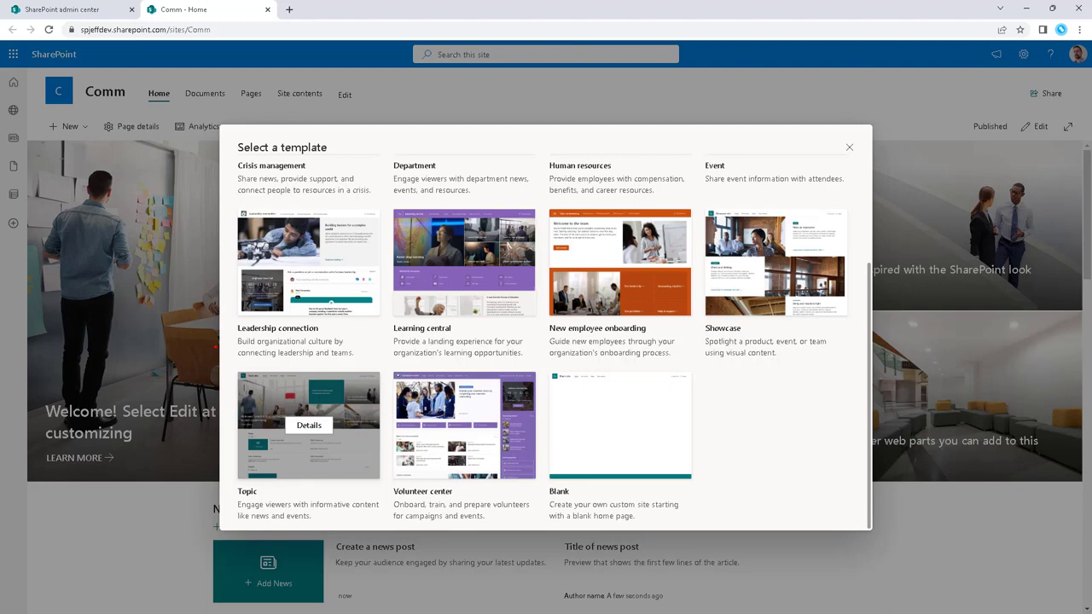
pyautogui.moveTo(226, 367)
pyautogui.mouseDown()
pyautogui.moveTo(369, 494)
pyautogui.moveTo(388, 522)
pyautogui.moveTo(361, 524)
pyautogui.moveTo(393, 562)
pyautogui.mouseUp()
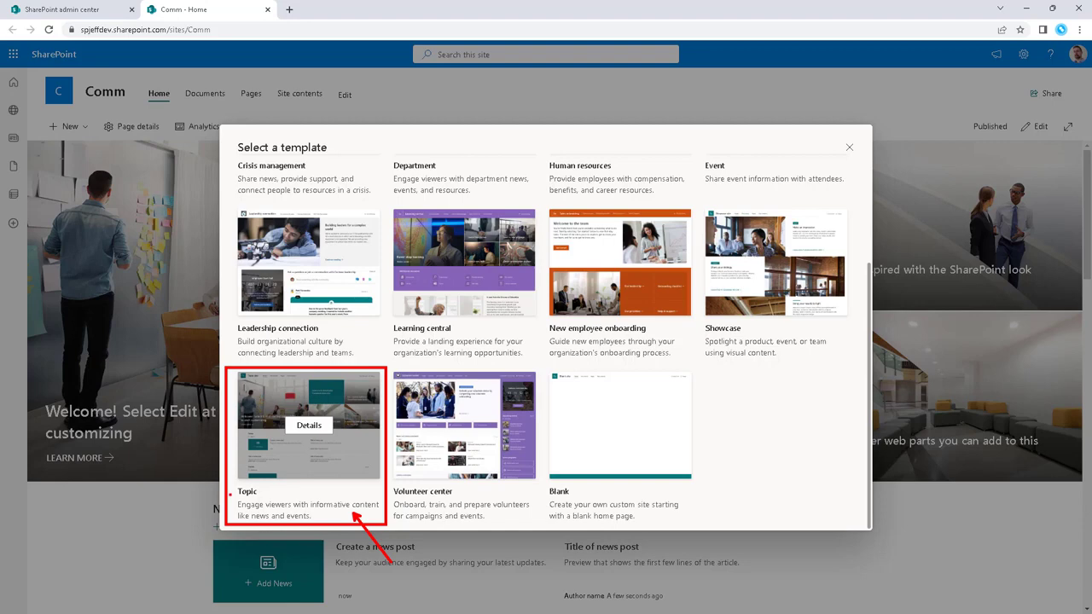
pyautogui.moveTo(226, 482); pyautogui.dragTo(381, 502)
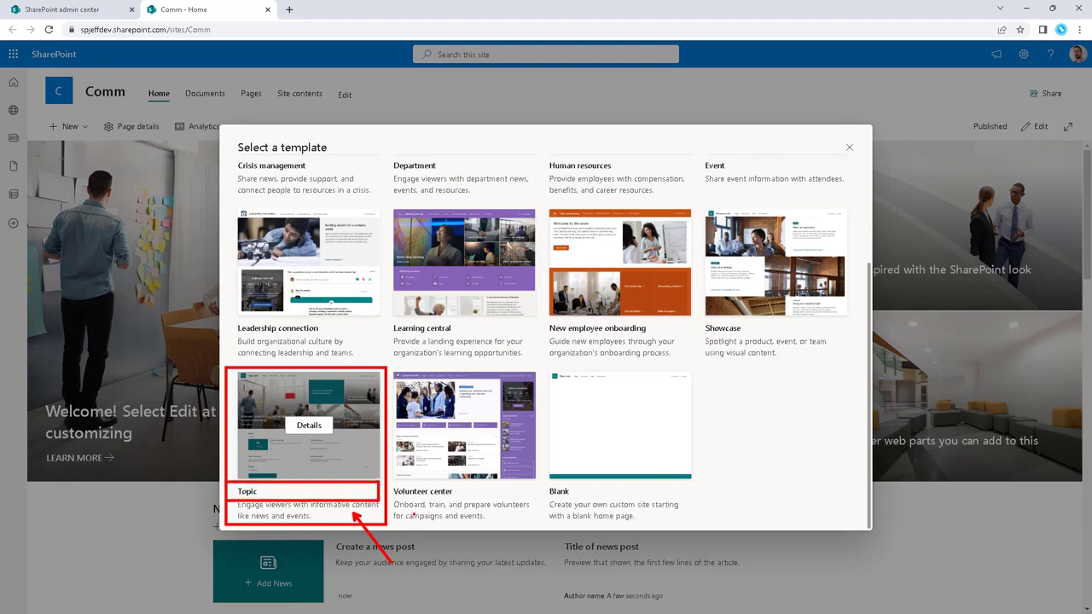
pyautogui.write('topic')
pyautogui.moveTo(236, 54)
pyautogui.mouseDown()
pyautogui.moveTo(173, 17)
pyautogui.moveTo(269, 93)
pyautogui.mouseUp()
pyautogui.write('t')
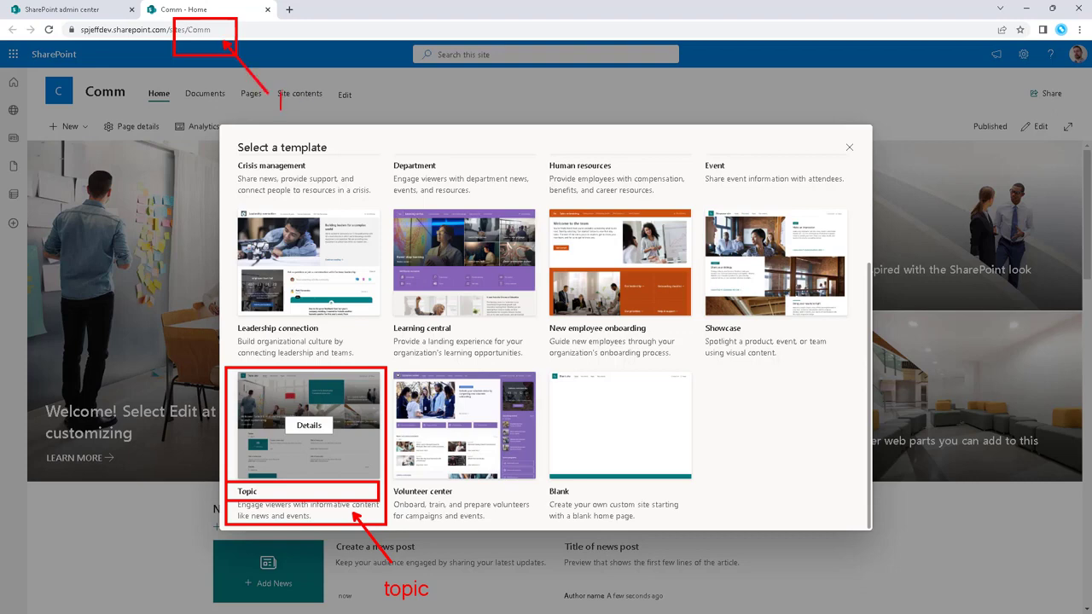
pyautogui.write('communication')
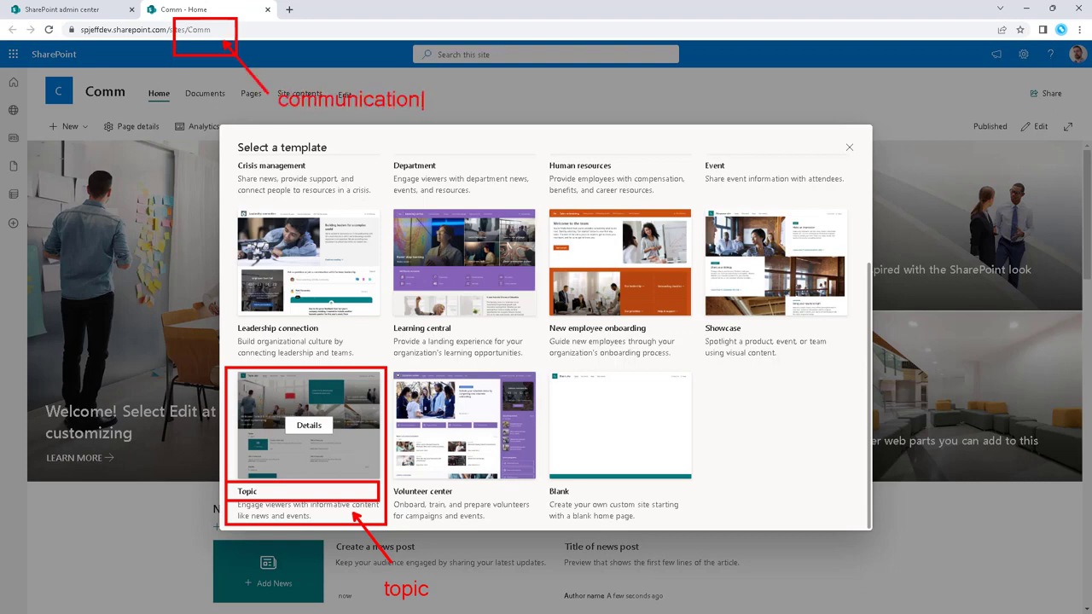
pyautogui.press('Escape')
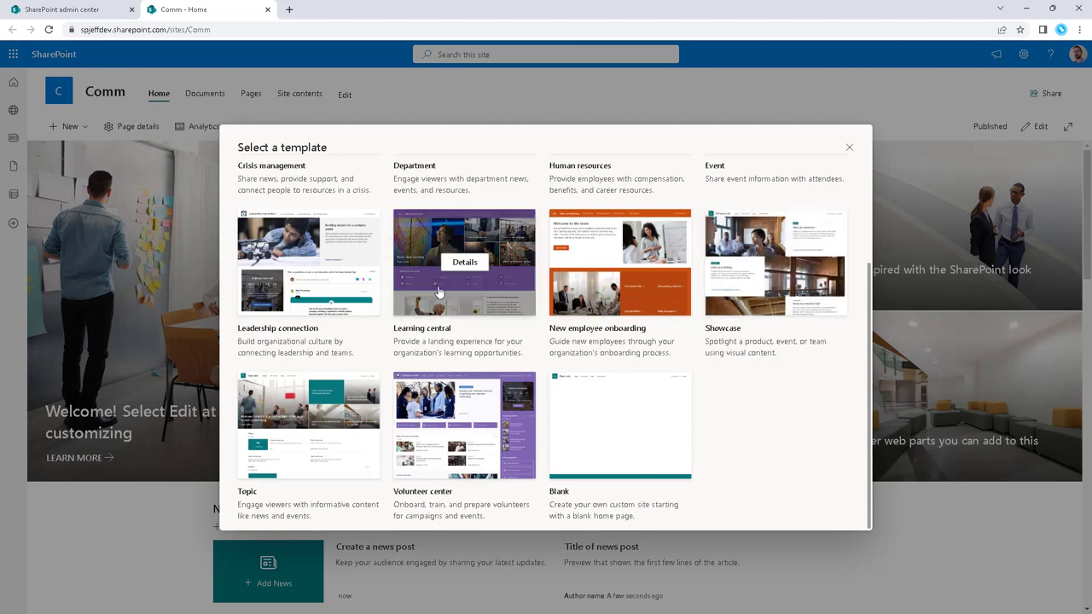
pyautogui.scroll(2, 401, 292)
pyautogui.scroll(1, 401, 292)
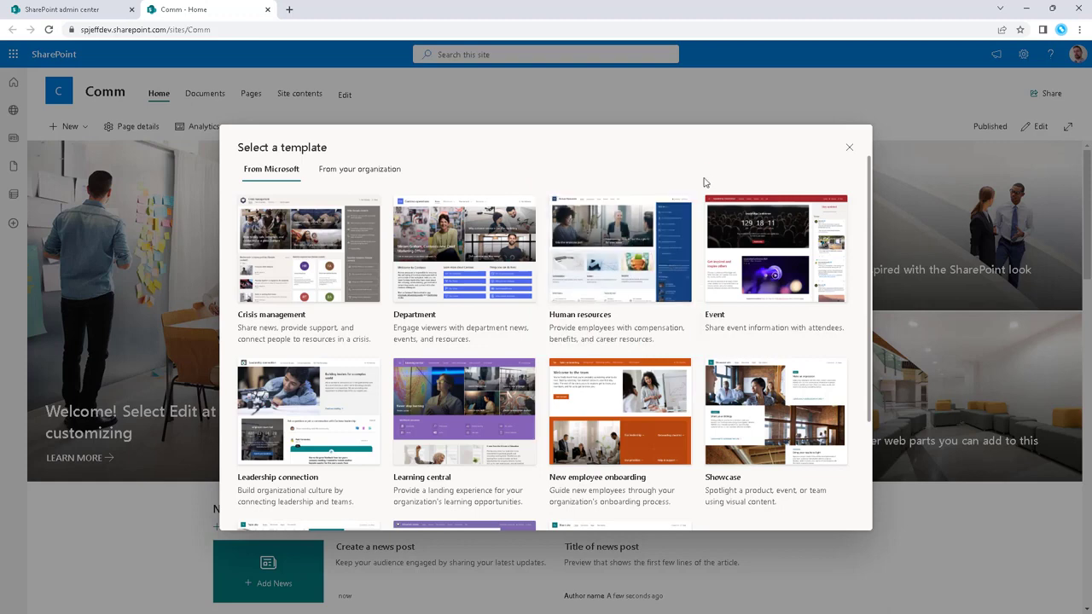
pyautogui.scroll(-2, 704, 201)
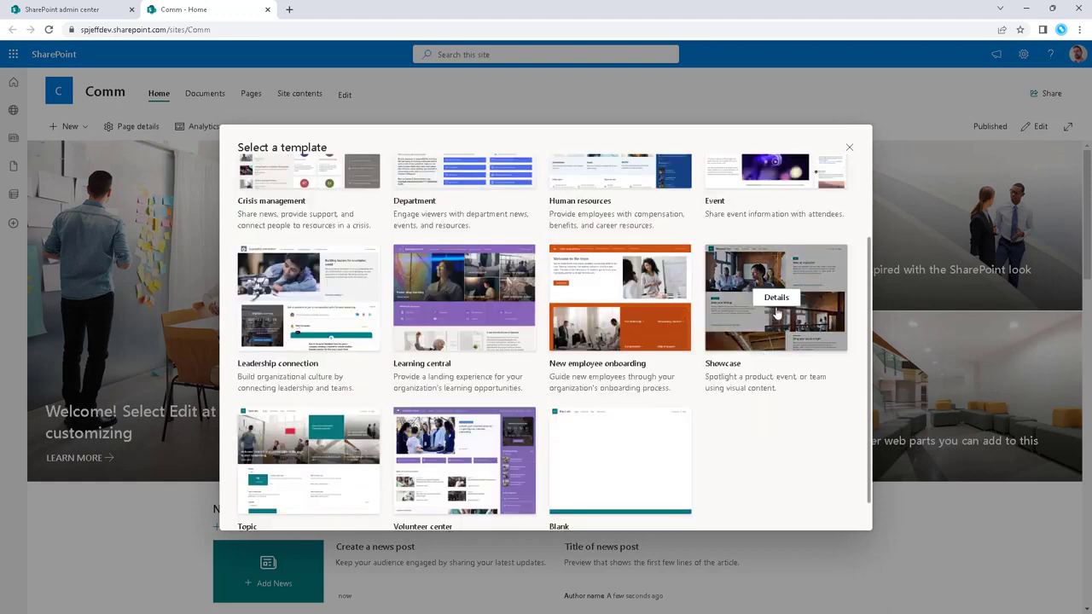
# Preview the Showcase template and use it on the Comm site.
pyautogui.click(777, 343)
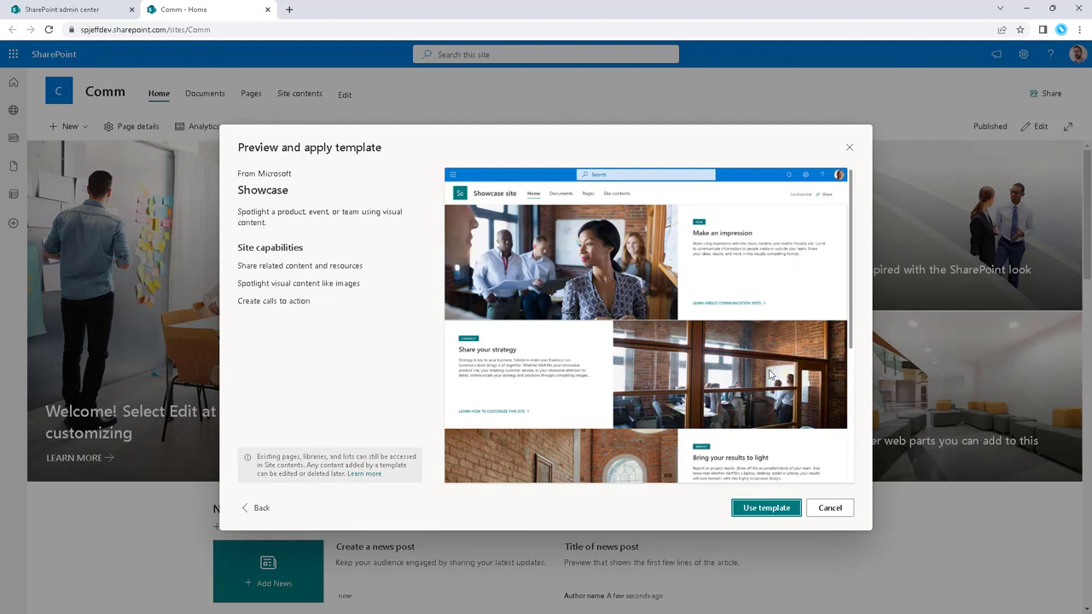
pyautogui.scroll(-3, 772, 373)
pyautogui.scroll(3, 768, 372)
pyautogui.moveTo(578, 257)
pyautogui.mouseDown()
pyautogui.moveTo(598, 280)
pyautogui.moveTo(655, 427)
pyautogui.moveTo(602, 457)
pyautogui.mouseUp()
pyautogui.moveTo(735, 270)
pyautogui.mouseDown()
pyautogui.moveTo(587, 352)
pyautogui.moveTo(726, 479)
pyautogui.mouseUp()
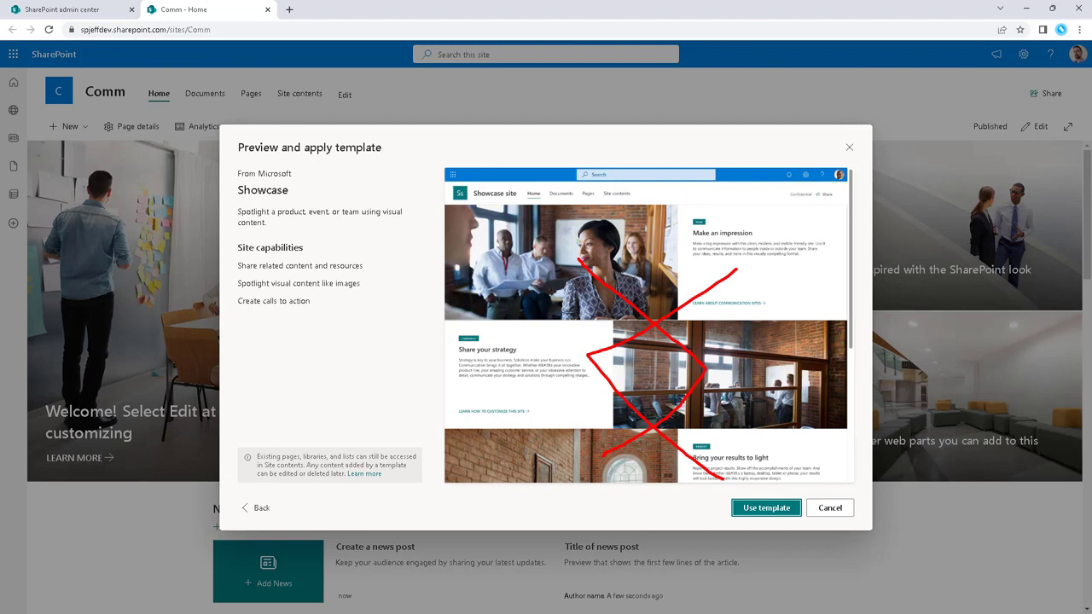
pyautogui.click(768, 509)
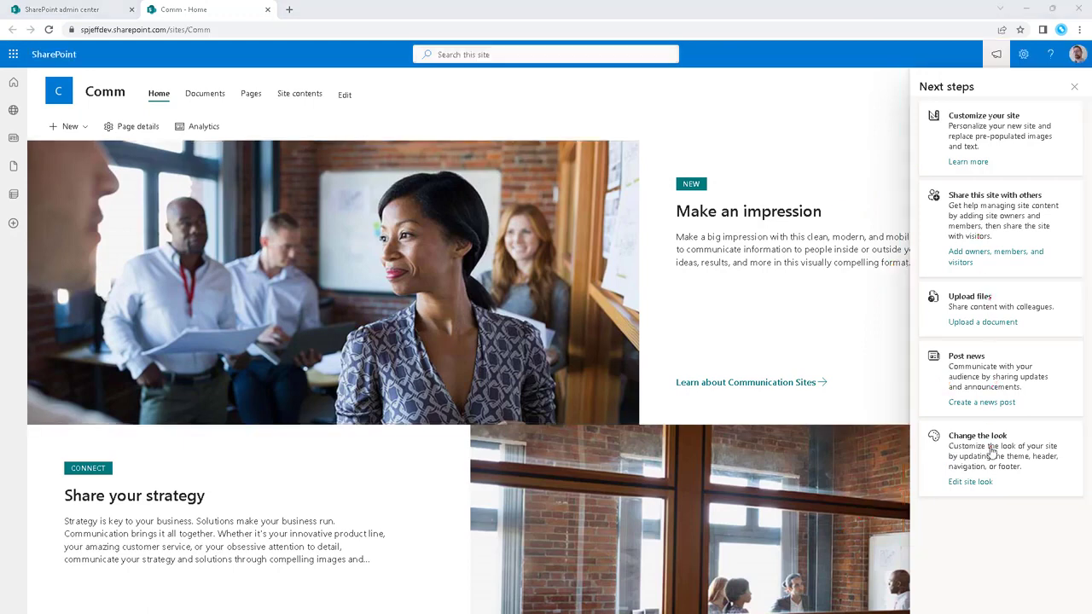
# Close the Next steps list and look over the full-width Showcase home page.
pyautogui.click(997, 58)
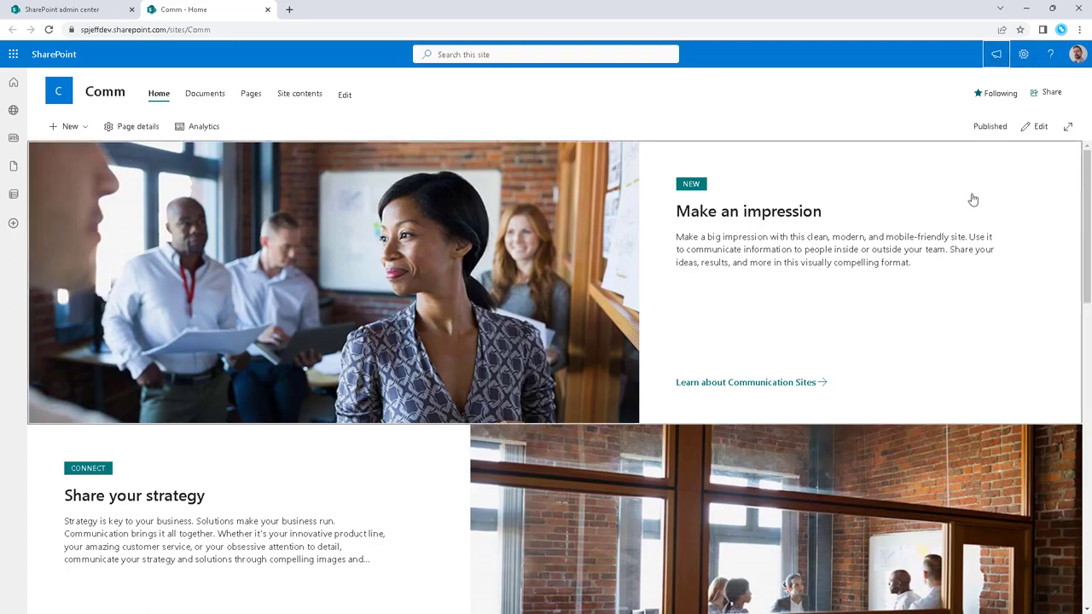
pyautogui.scroll(-10, 563, 345)
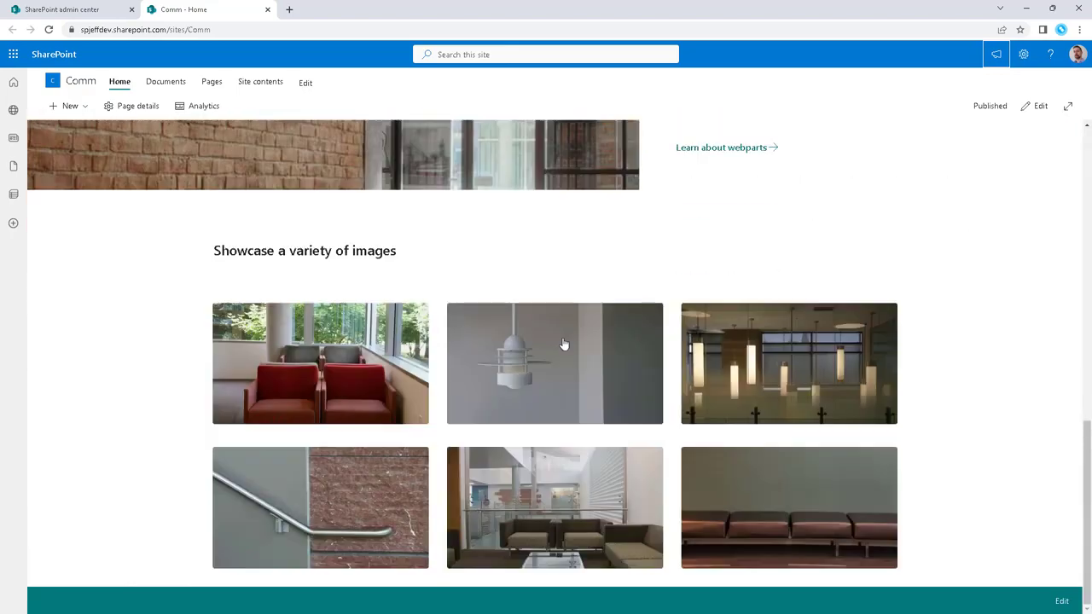
pyautogui.scroll(10, 564, 346)
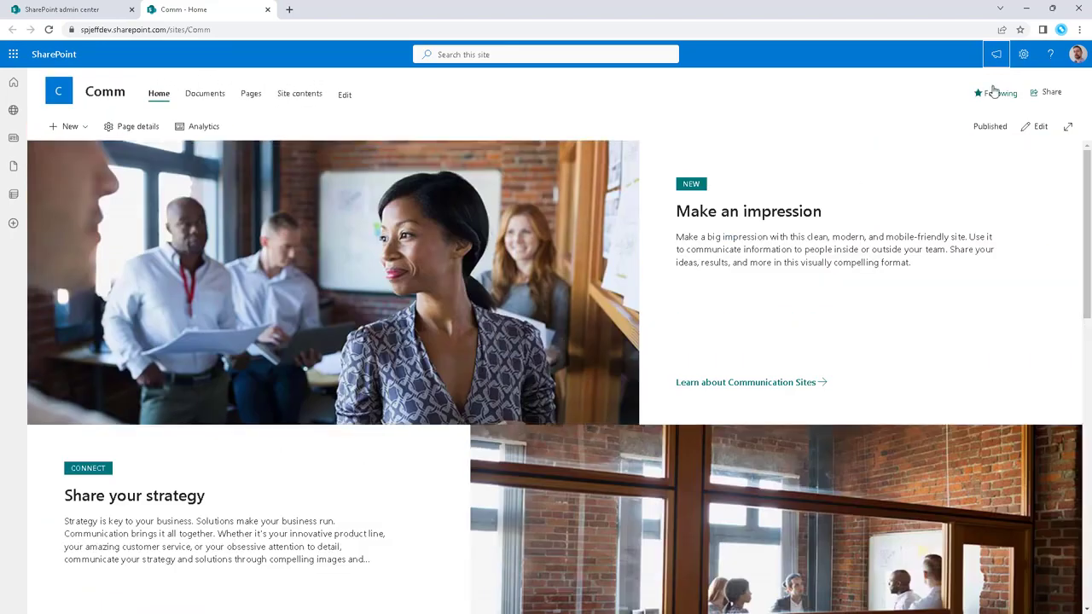
# Bring up the Settings panel from the gear icon on the Comm site.
pyautogui.click(1024, 54)
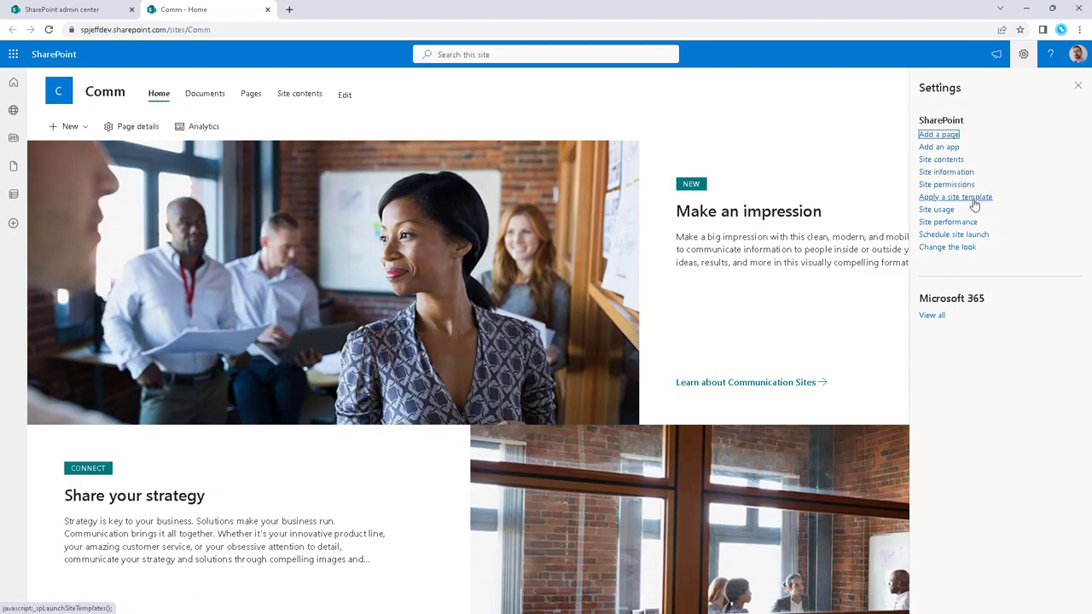
pyautogui.click(1070, 102)
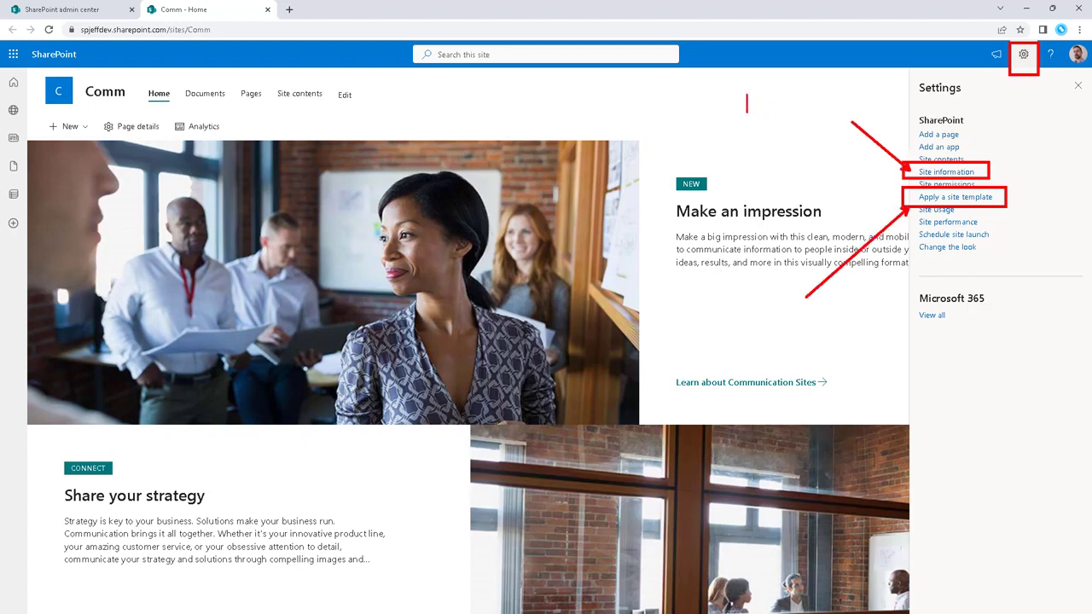
pyautogui.write('history')
pyautogui.write('tapply')
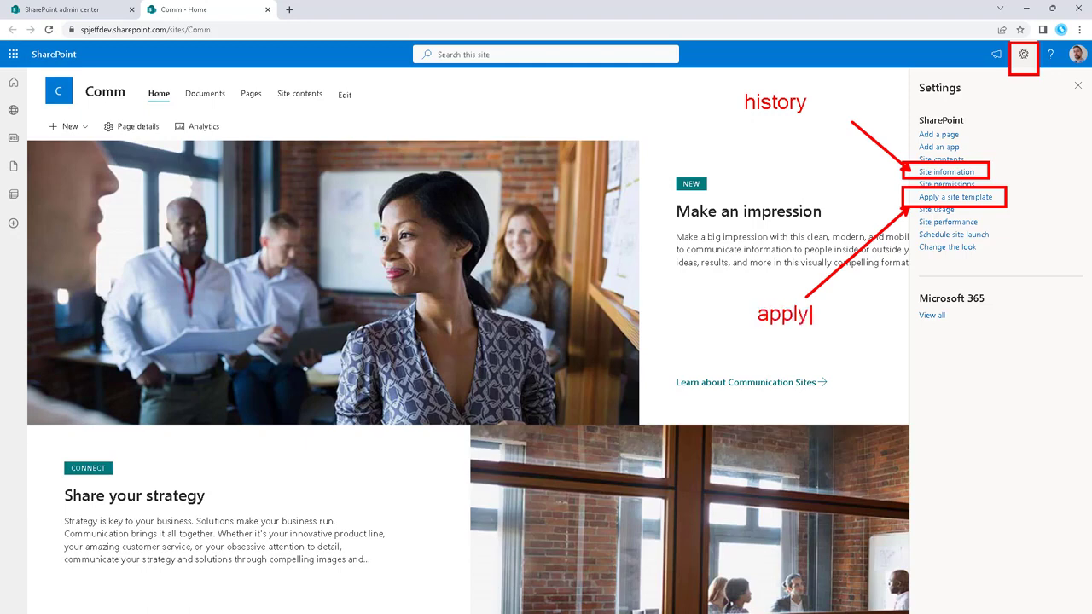
pyautogui.press('Escape')
# Open Site information and highlight Showcase as the last template used.
pyautogui.click(955, 171)
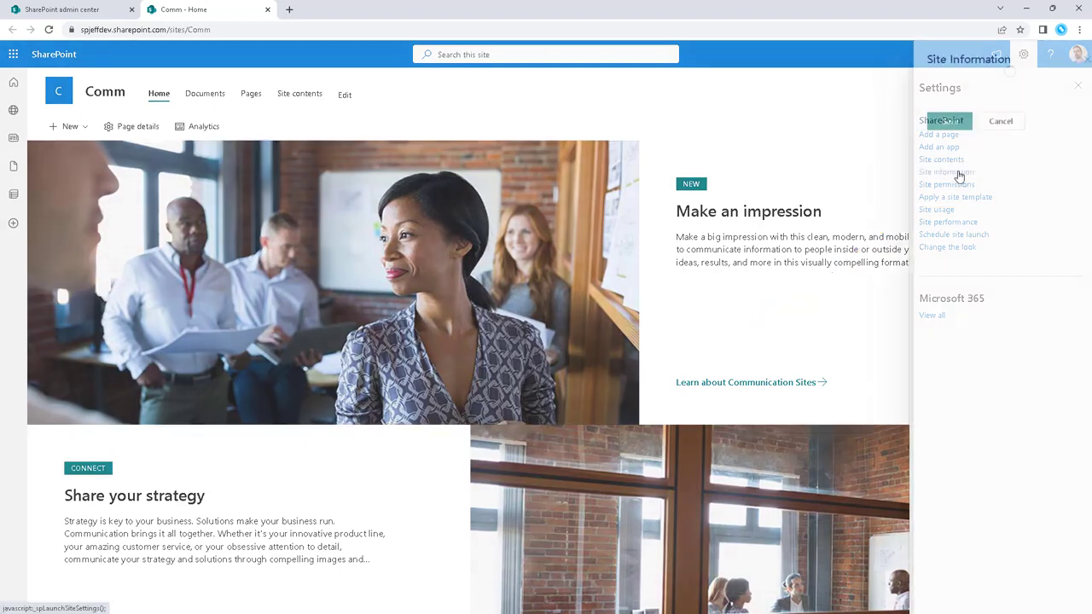
pyautogui.hotkey('ctrl', '2')
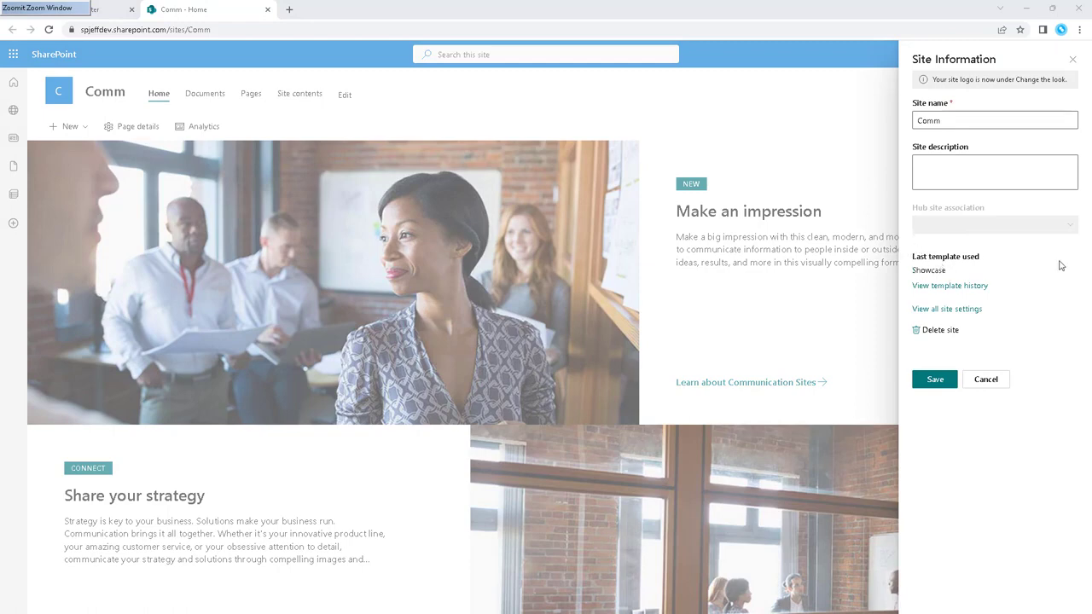
pyautogui.press('Escape')
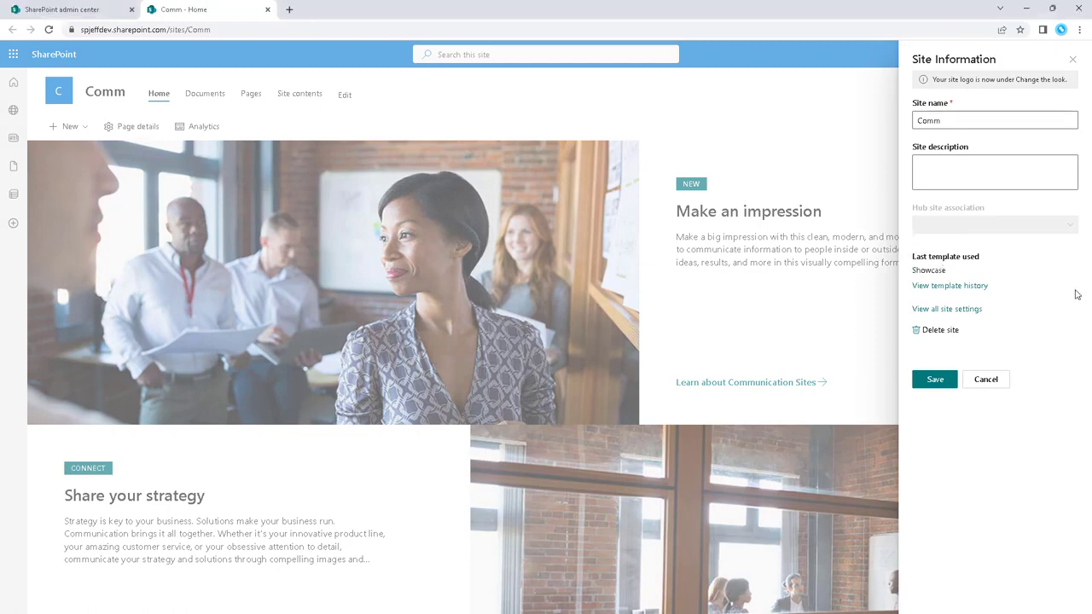
pyautogui.doubleClick(926, 270)
pyautogui.moveTo(991, 286); pyautogui.dragTo(911, 261)
pyautogui.click(911, 260)
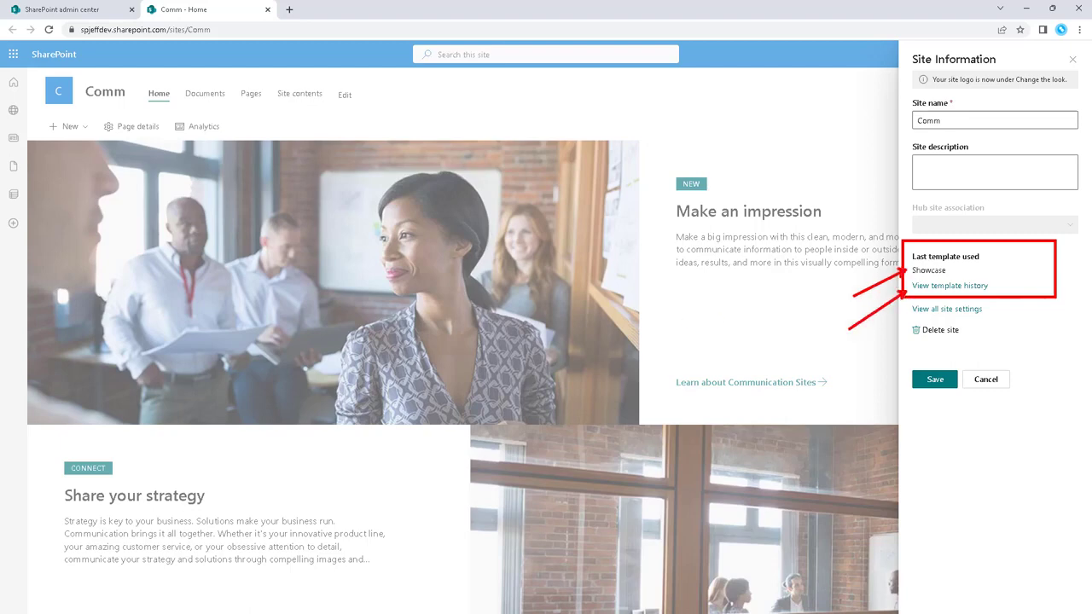
pyautogui.click(953, 287)
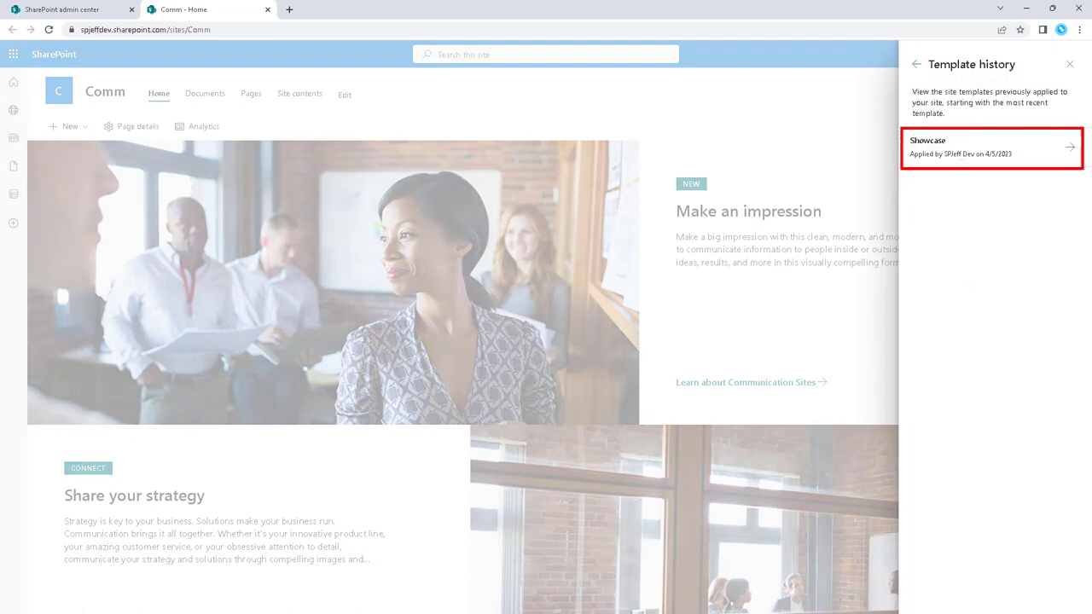
pyautogui.click(1066, 151)
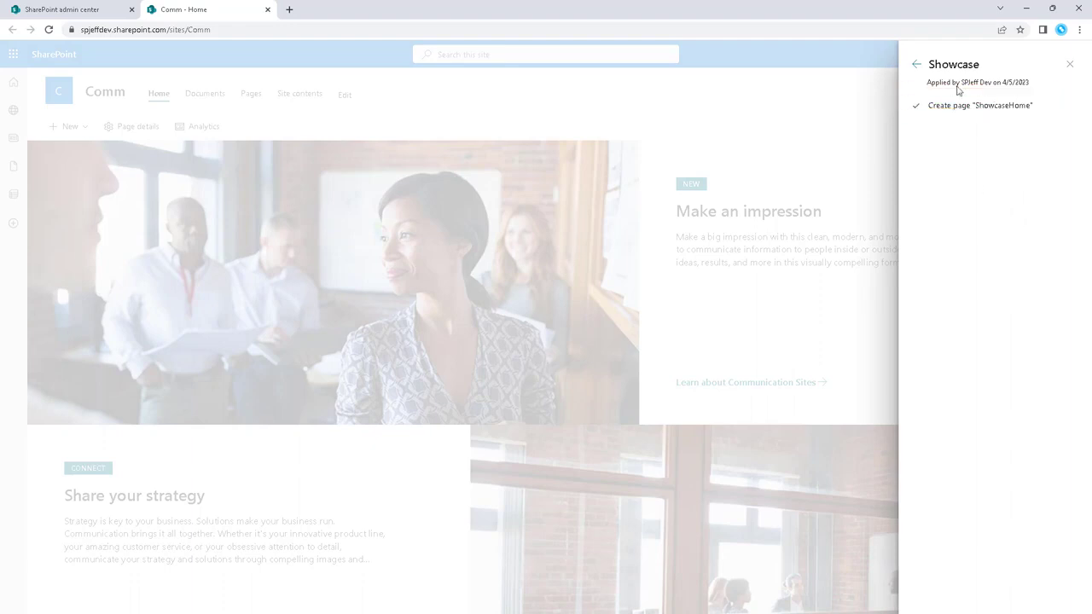
pyautogui.click(917, 68)
pyautogui.click(917, 67)
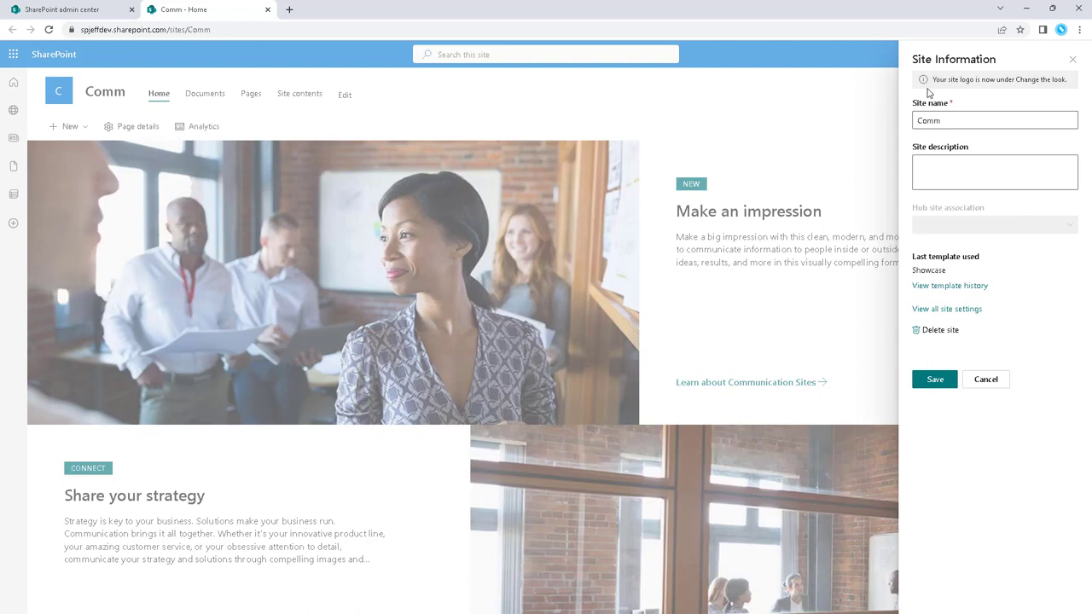
# Close Site information, preview the Learning central template and apply it to Comm.
pyautogui.click(1072, 59)
pyautogui.click(967, 198)
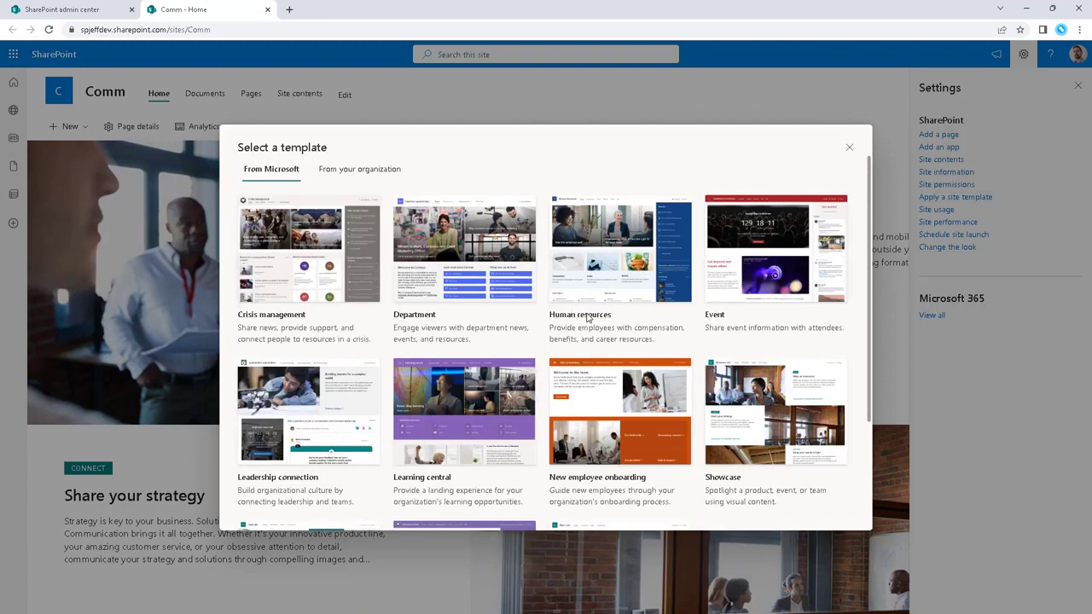
pyautogui.click(462, 413)
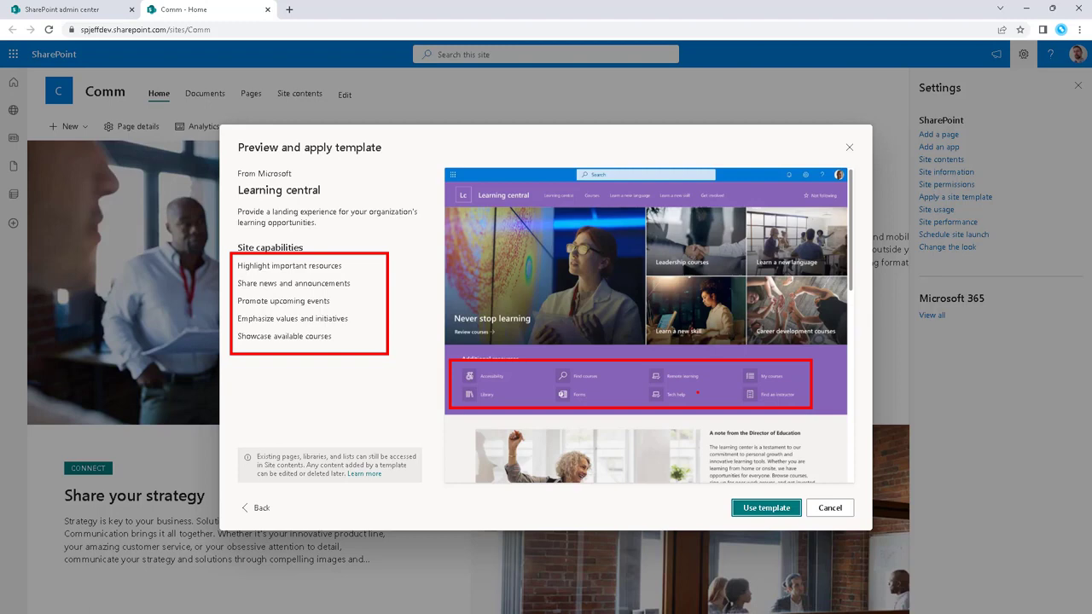
pyautogui.click(792, 512)
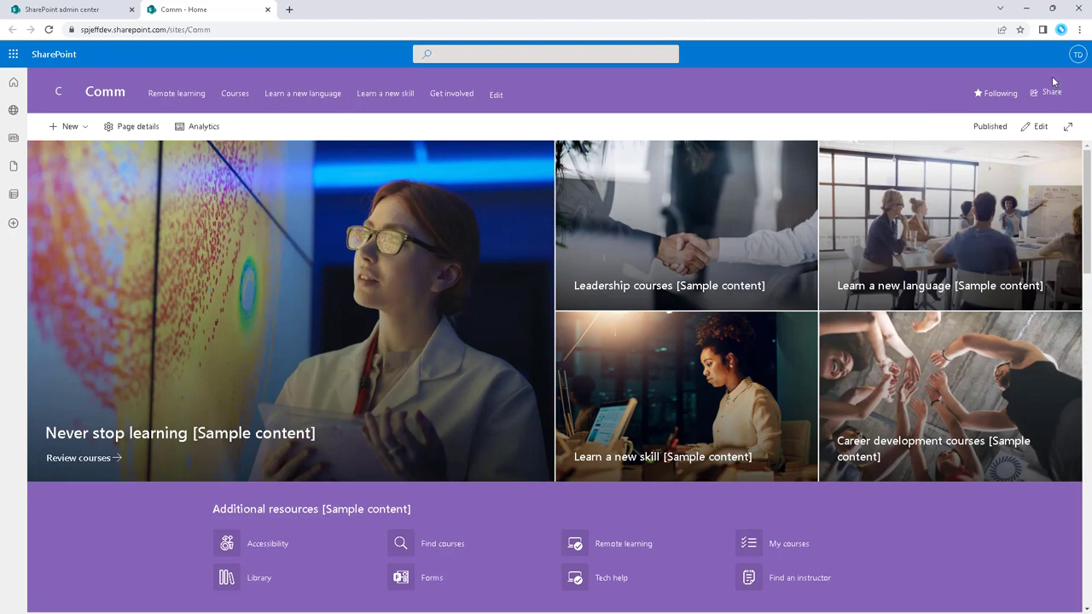
# Reopen the Settings panel and go to Site information.
pyautogui.click(1023, 53)
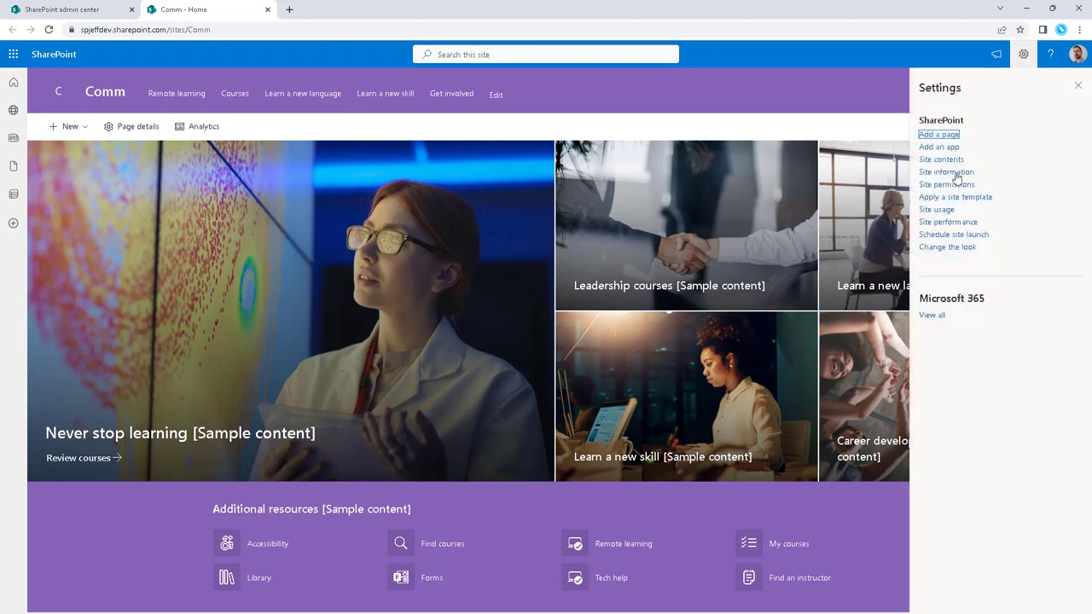
pyautogui.click(1077, 90)
pyautogui.click(1024, 54)
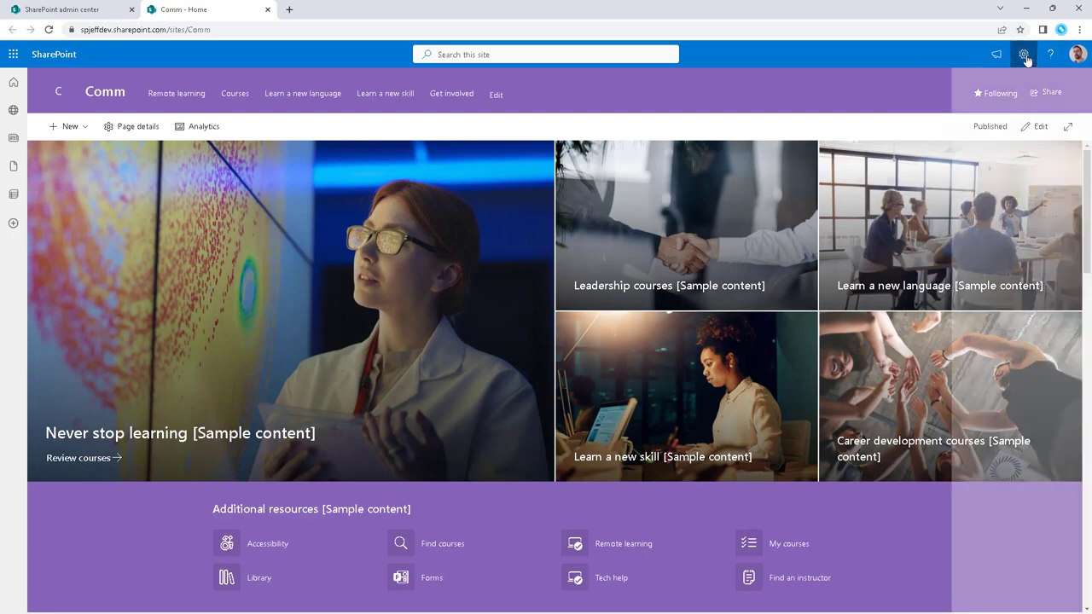
pyautogui.click(947, 173)
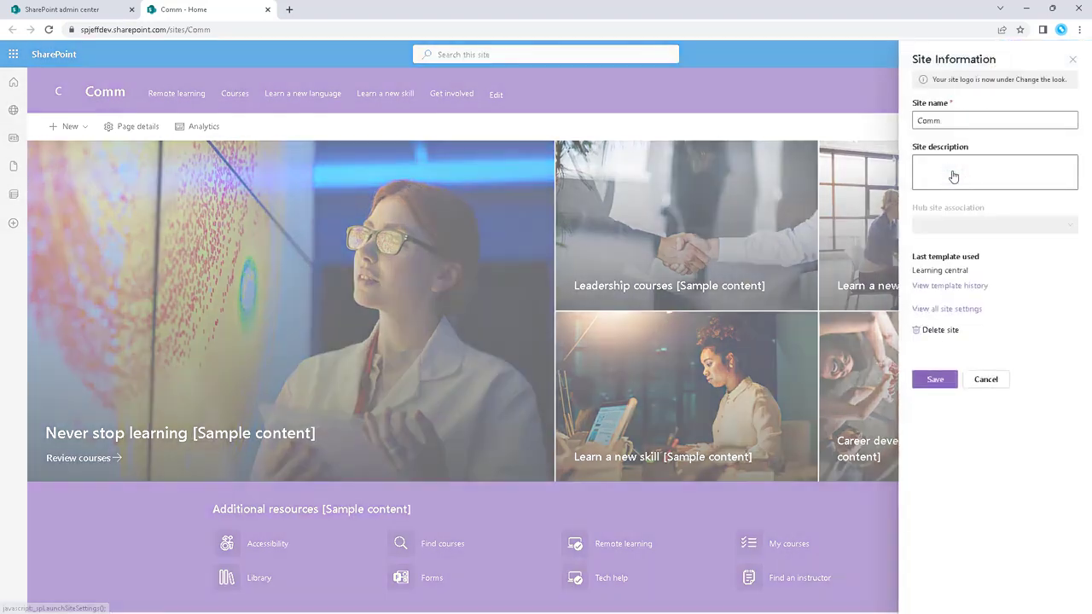
# Review Learning central's actions in the template history, then return to Site information.
pyautogui.click(949, 286)
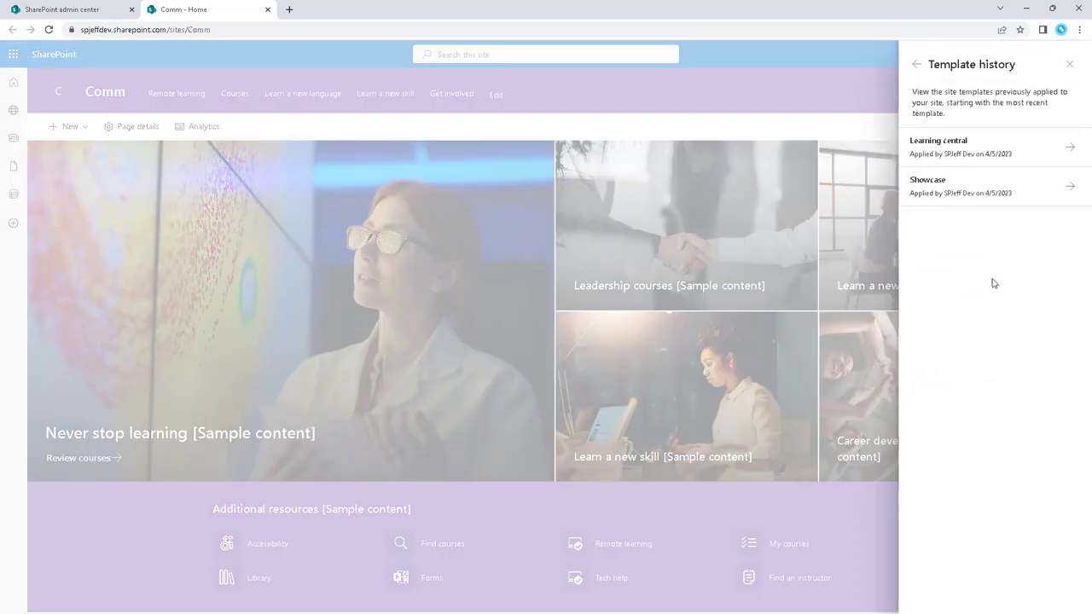
pyautogui.click(1077, 152)
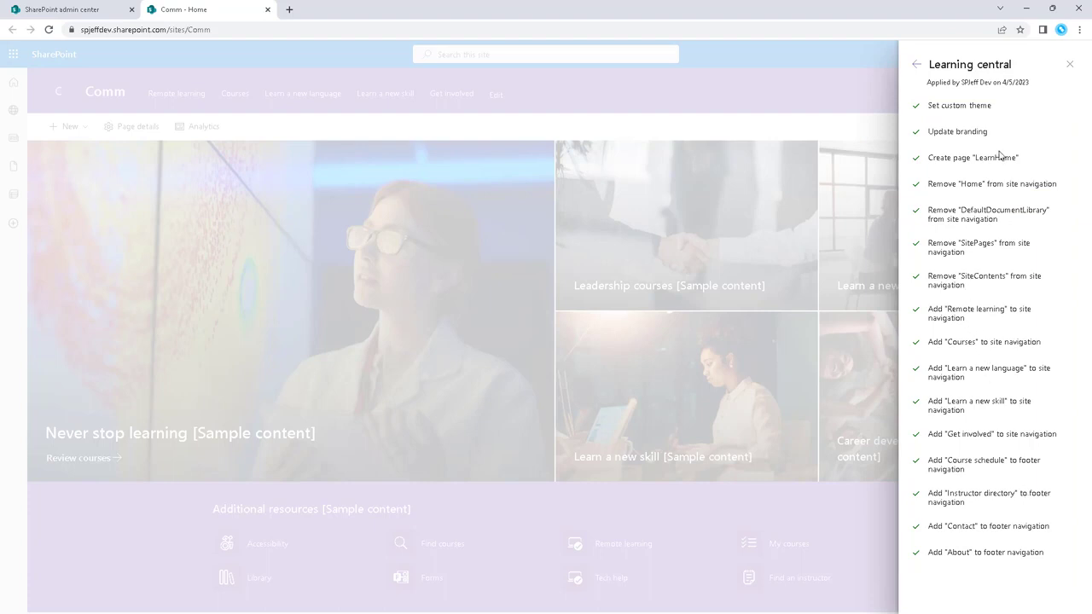
pyautogui.click(918, 66)
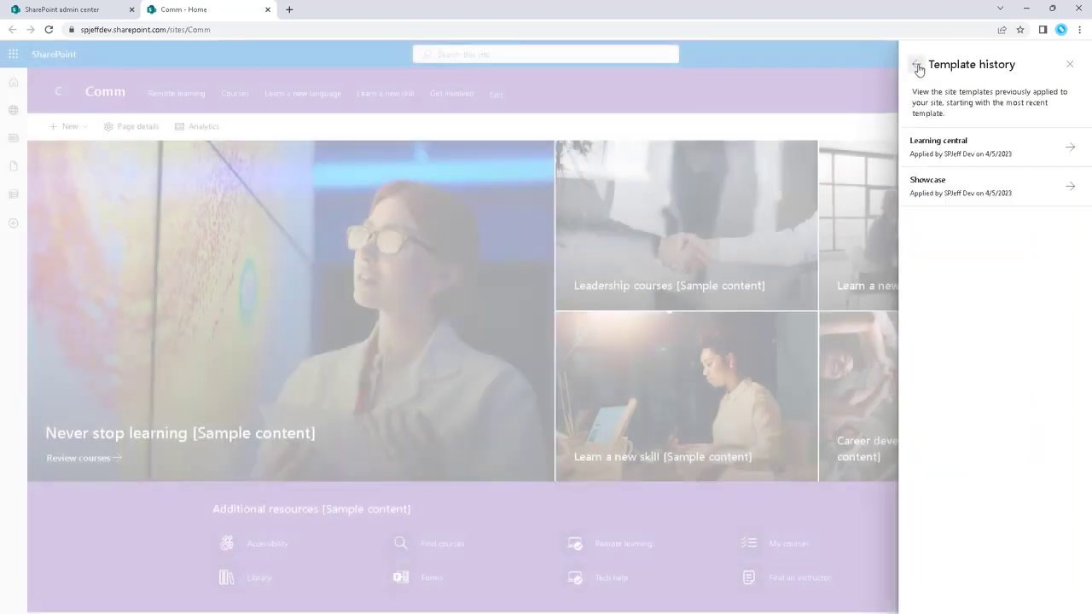
pyautogui.click(918, 68)
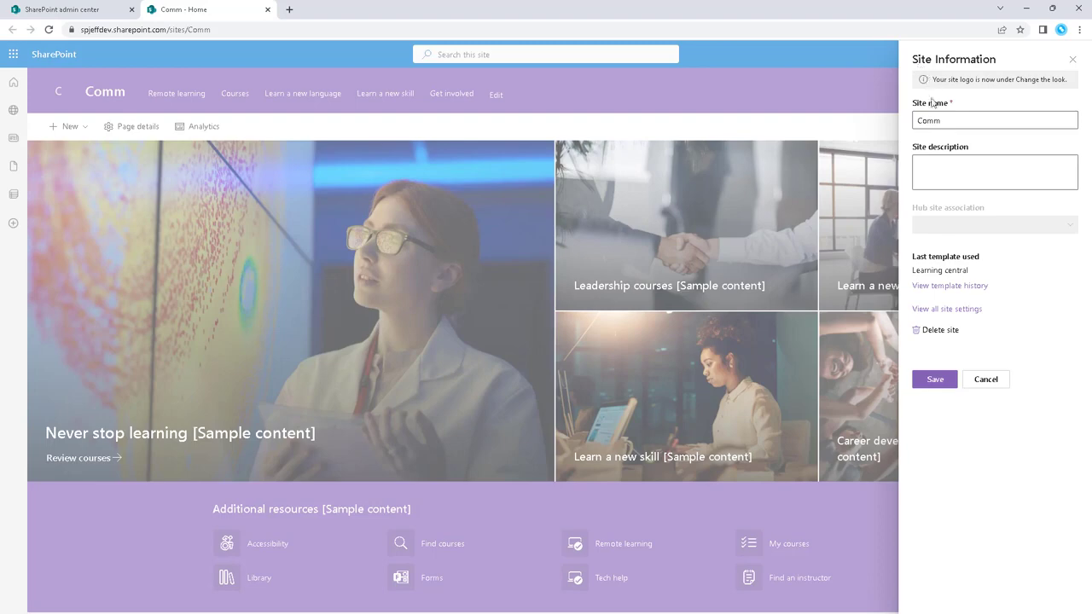
# Close Site information and browse the available site templates in the gallery.
pyautogui.click(1072, 59)
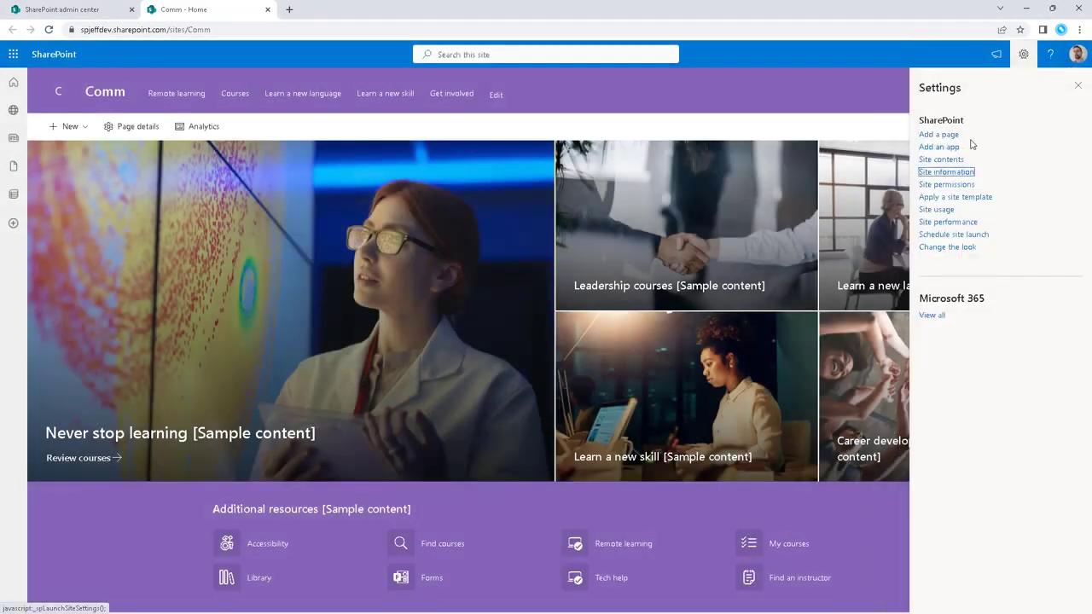
pyautogui.click(957, 199)
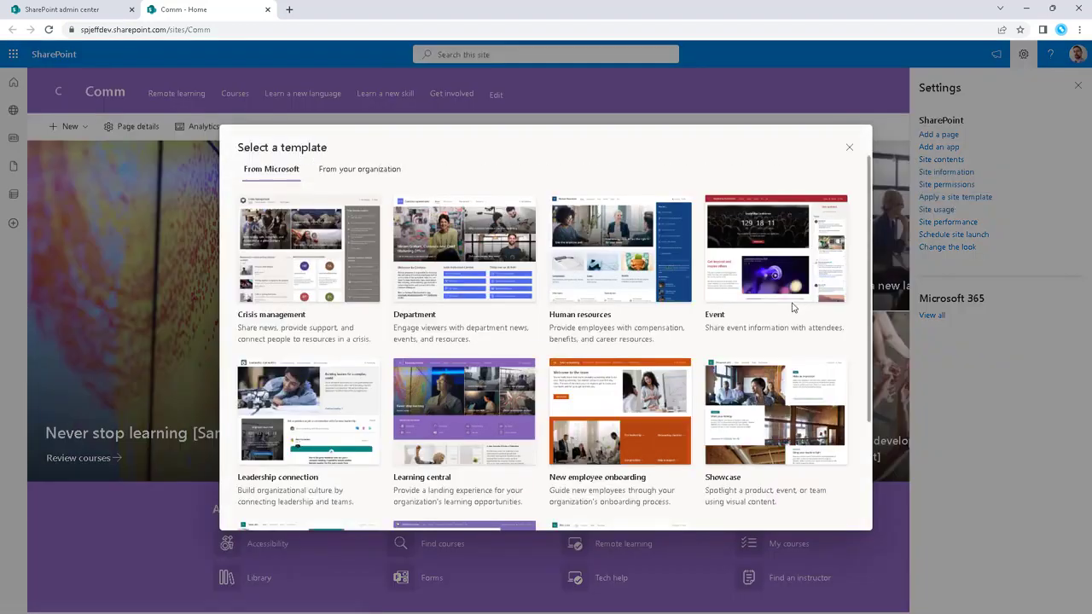
pyautogui.scroll(-2, 597, 358)
pyautogui.moveTo(395, 530); pyautogui.dragTo(226, 362)
pyautogui.moveTo(355, 503); pyautogui.dragTo(716, 424)
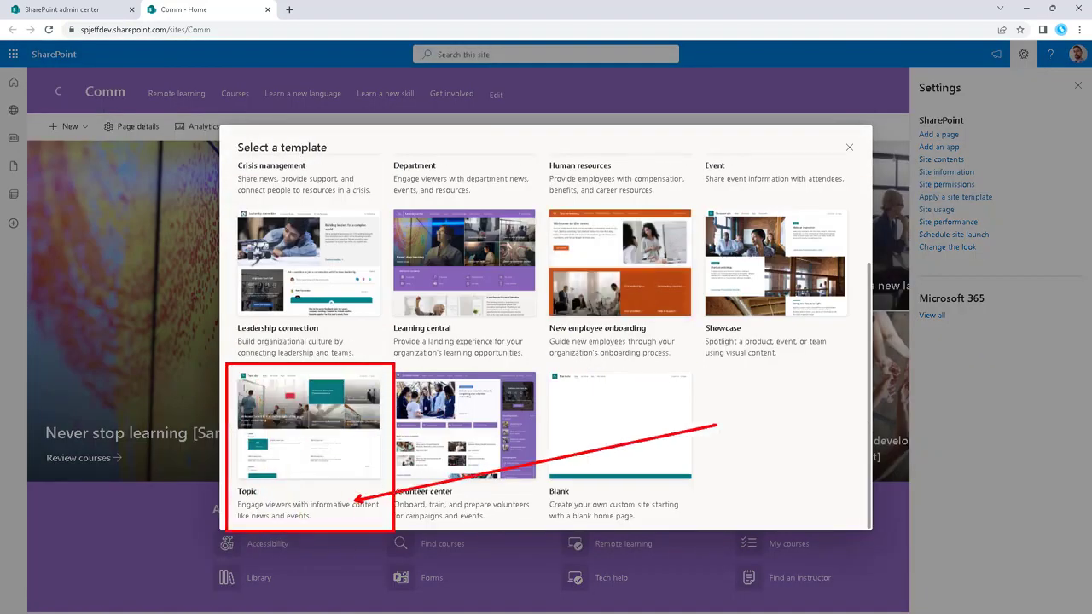
pyautogui.write('t')
pyautogui.write('MS default')
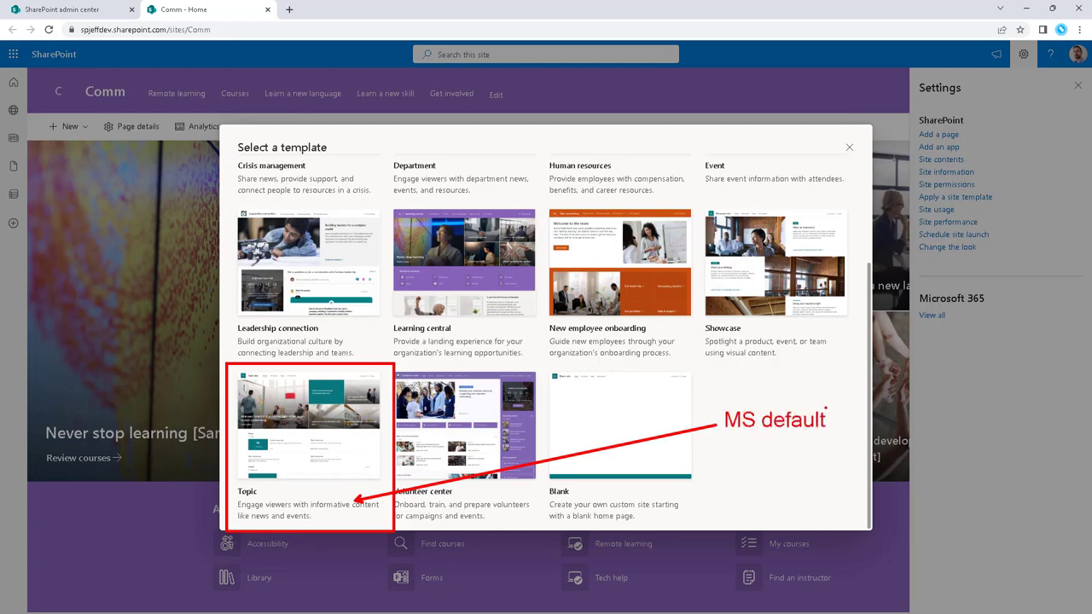
pyautogui.press('Escape')
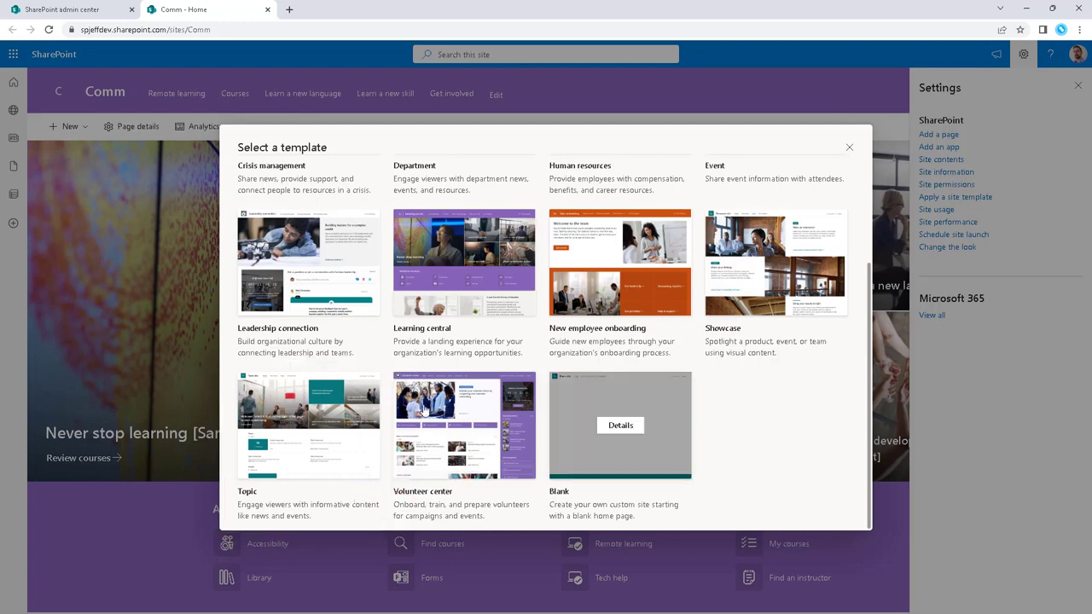
# Preview the Topic template and use it on the Comm site.
pyautogui.click(308, 428)
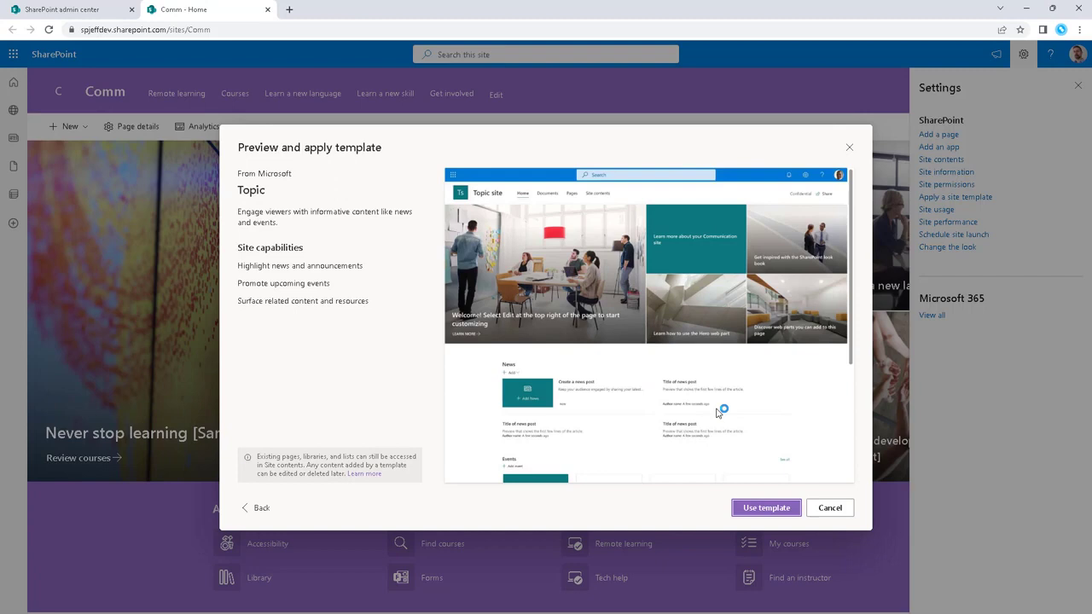
pyautogui.moveTo(446, 201); pyautogui.dragTo(845, 349)
pyautogui.moveTo(418, 269)
pyautogui.mouseDown()
pyautogui.moveTo(567, 320)
pyautogui.moveTo(640, 307)
pyautogui.mouseUp()
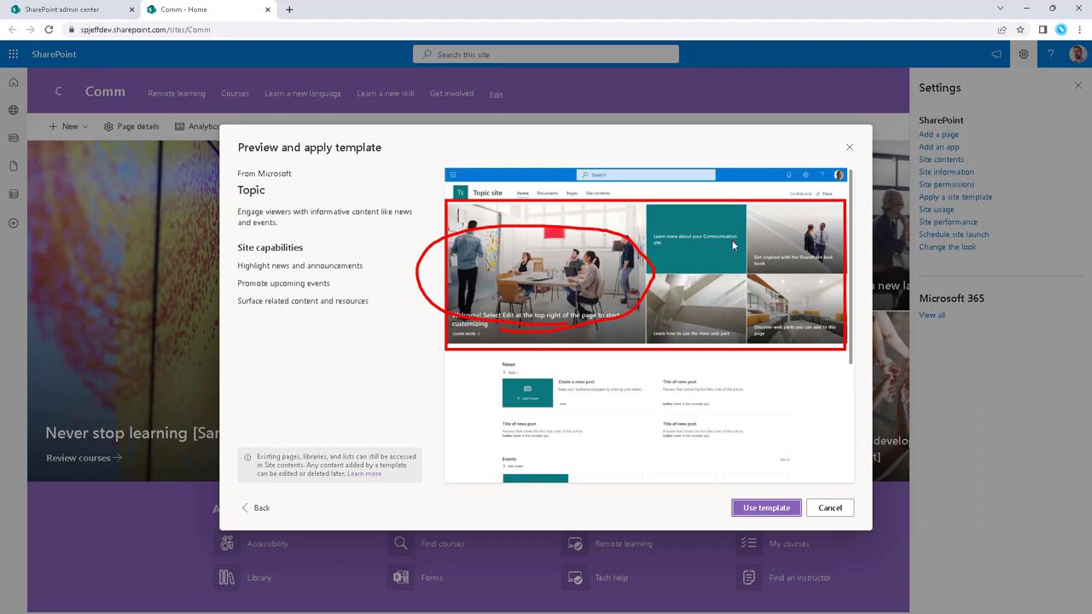
pyautogui.press('Escape')
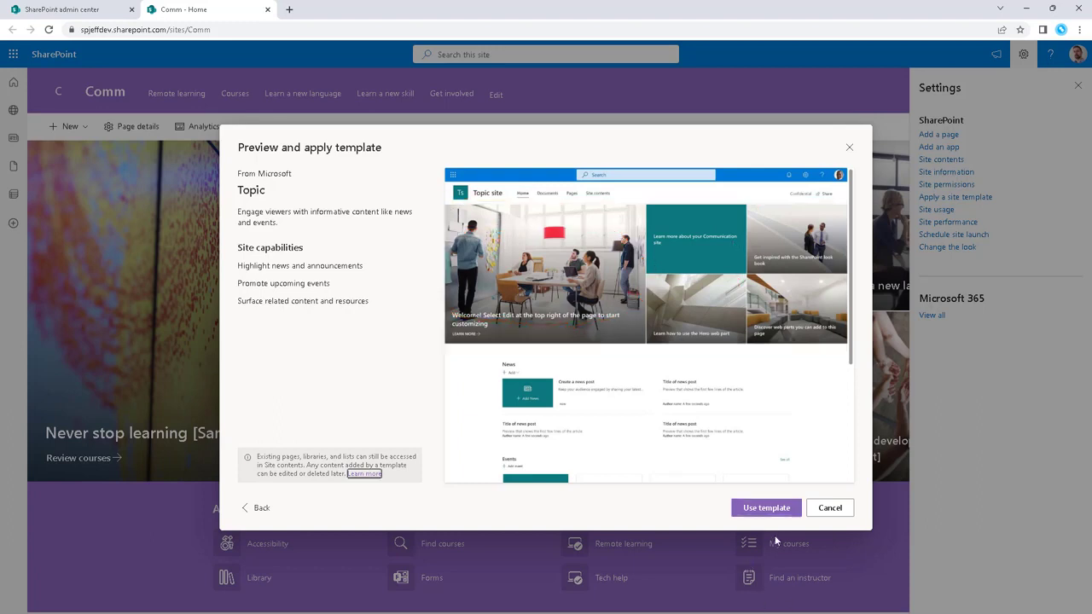
pyautogui.click(774, 511)
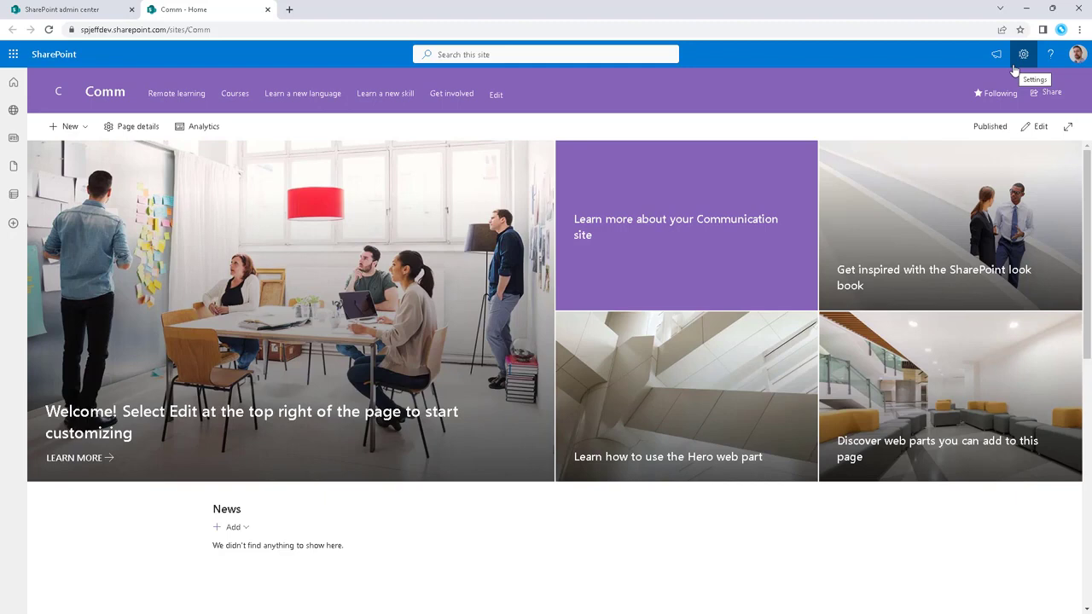
# Open Change the look and its Theme choices, then back out to Settings.
pyautogui.click(1023, 54)
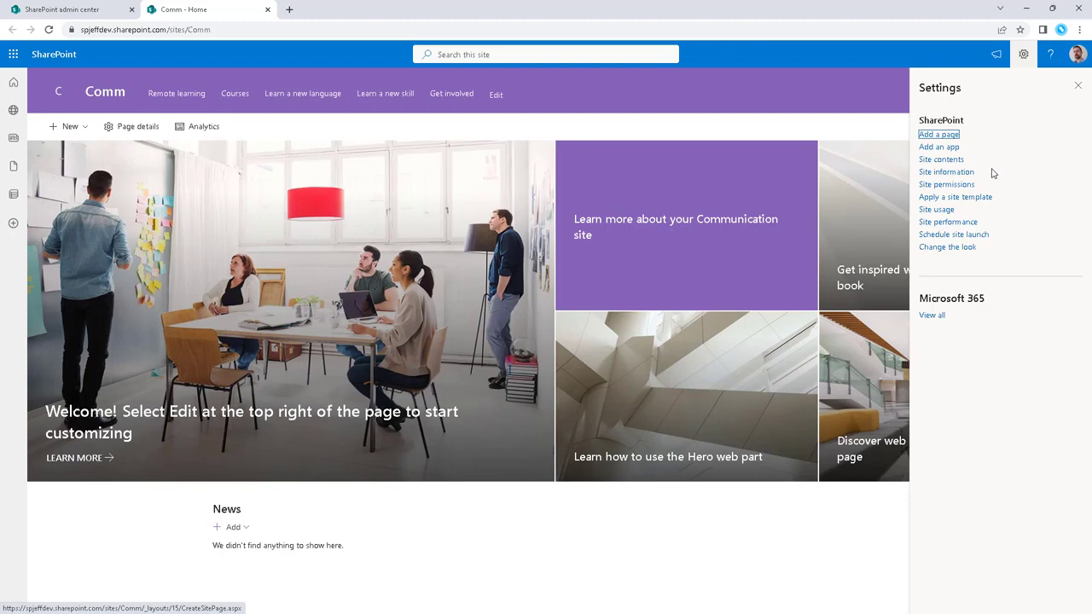
pyautogui.click(965, 248)
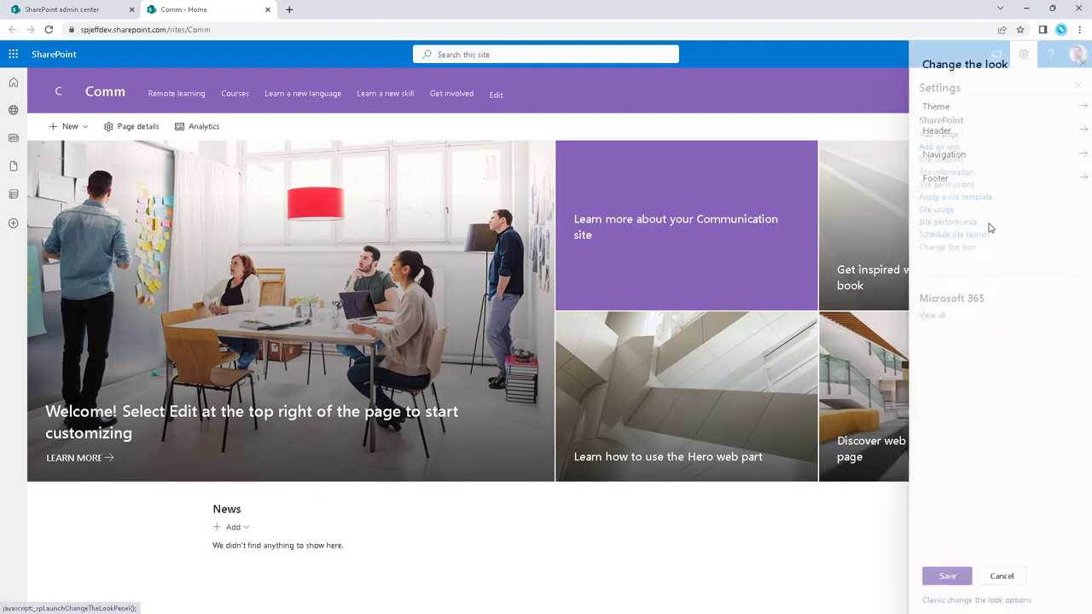
pyautogui.click(1075, 108)
pyautogui.click(916, 64)
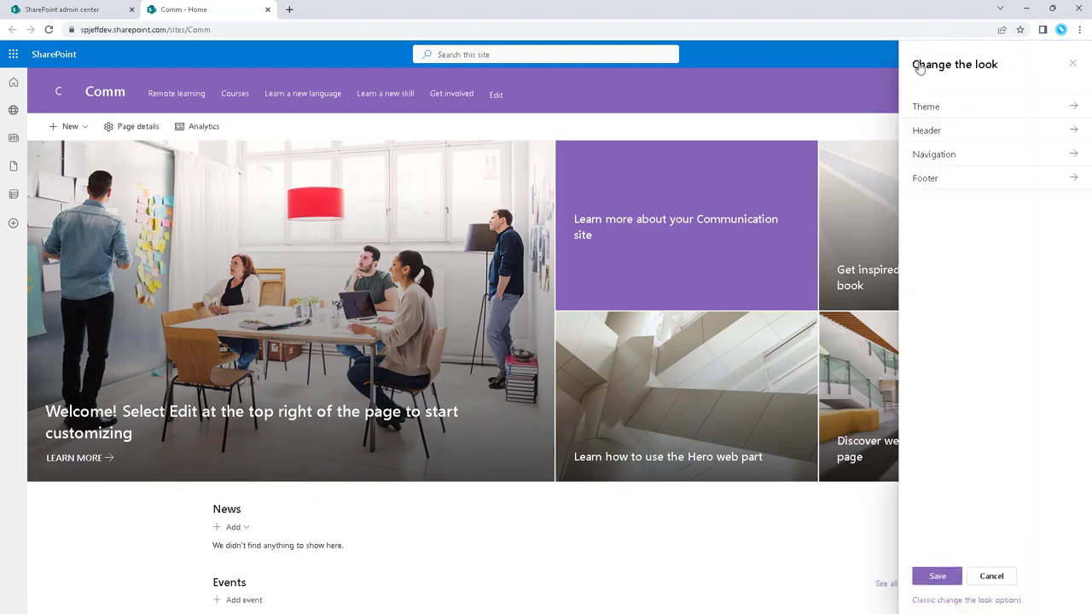
pyautogui.click(1072, 62)
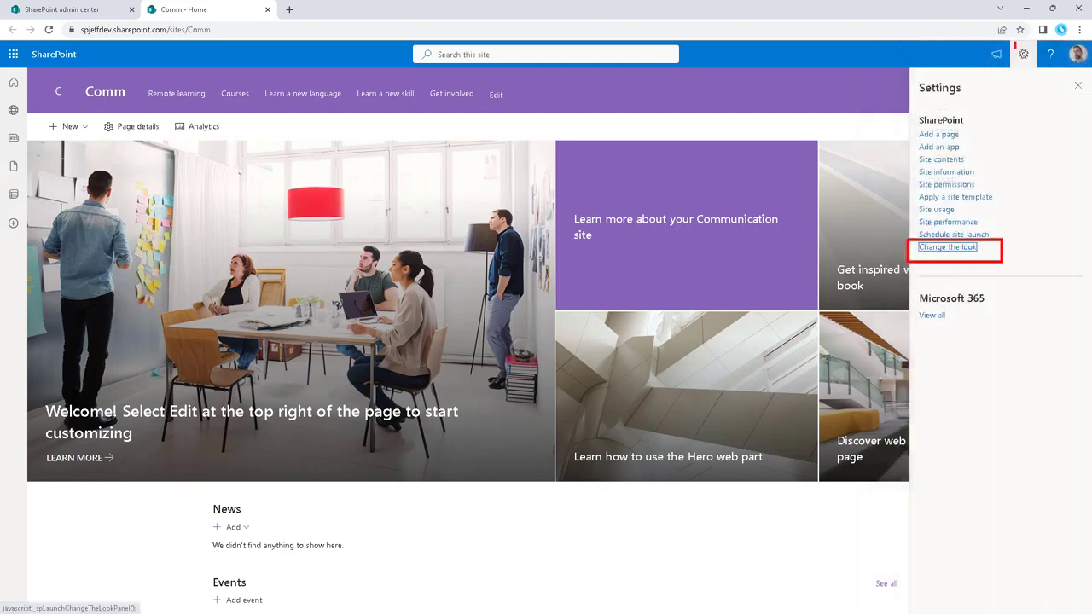
# Select and save the Teal theme, then view the restyled home page.
pyautogui.click(961, 250)
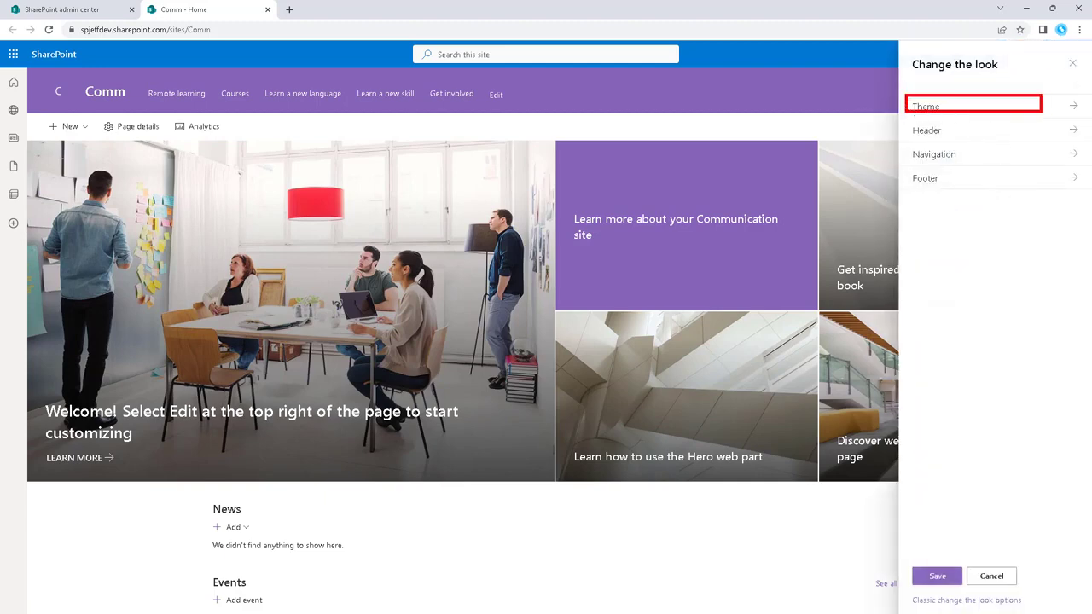
pyautogui.click(1073, 108)
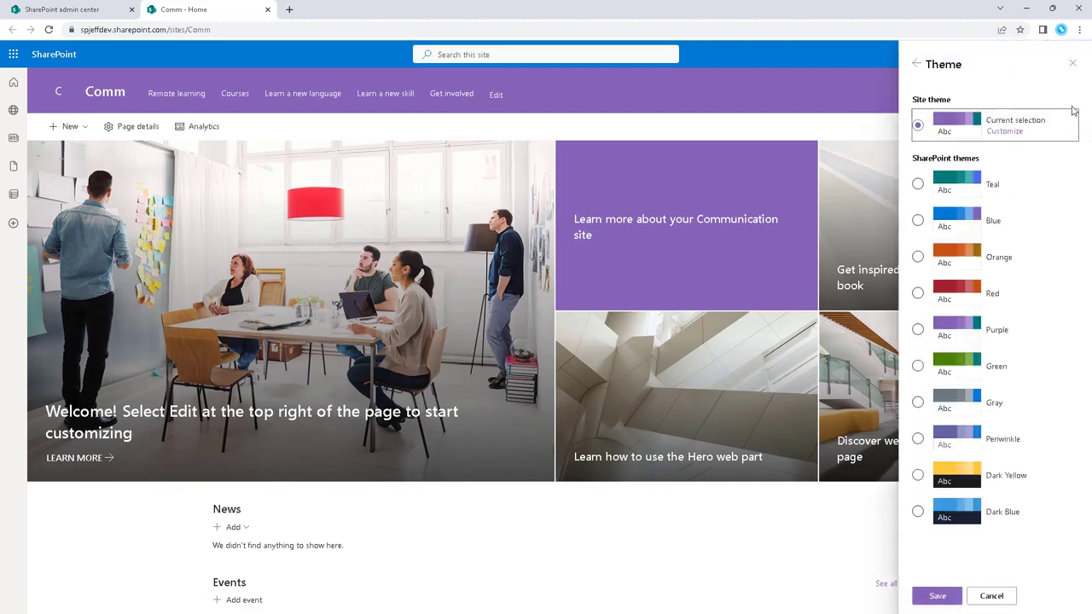
pyautogui.click(921, 185)
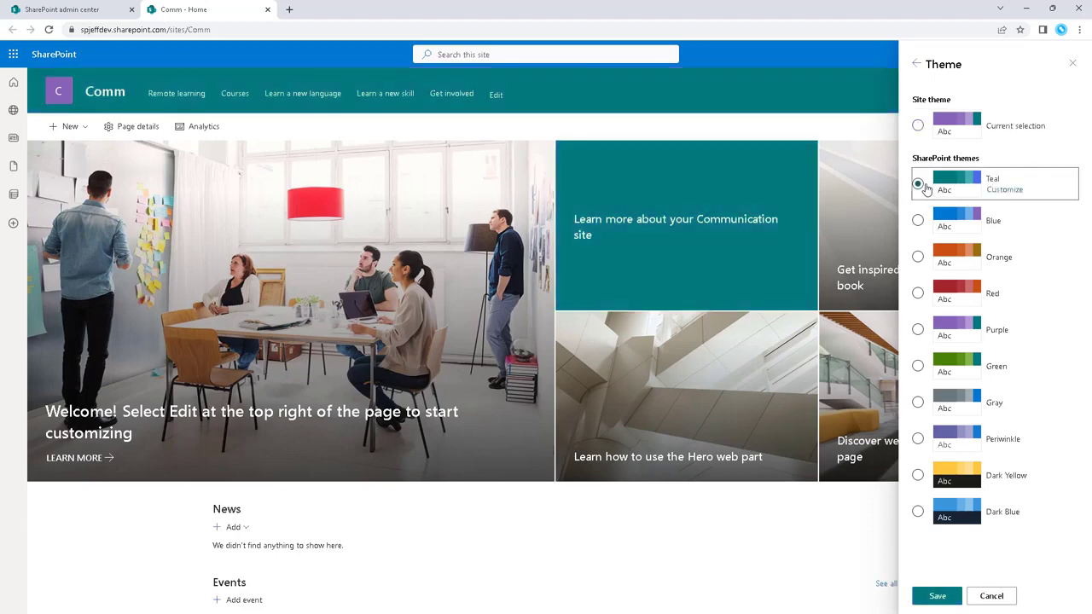
pyautogui.click(939, 596)
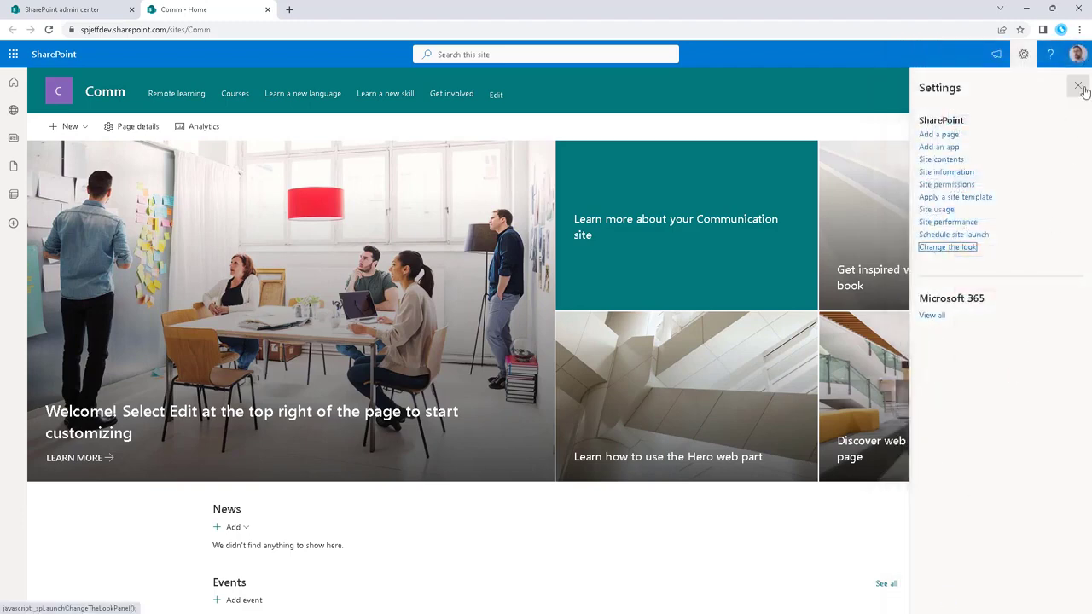
pyautogui.click(1079, 89)
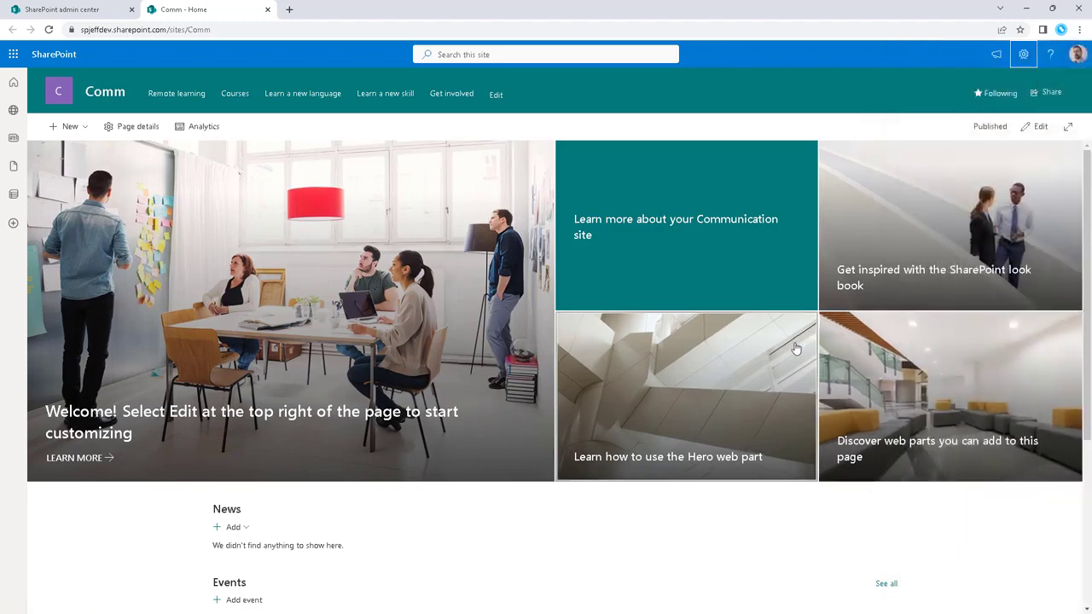
pyautogui.scroll(-3, 714, 541)
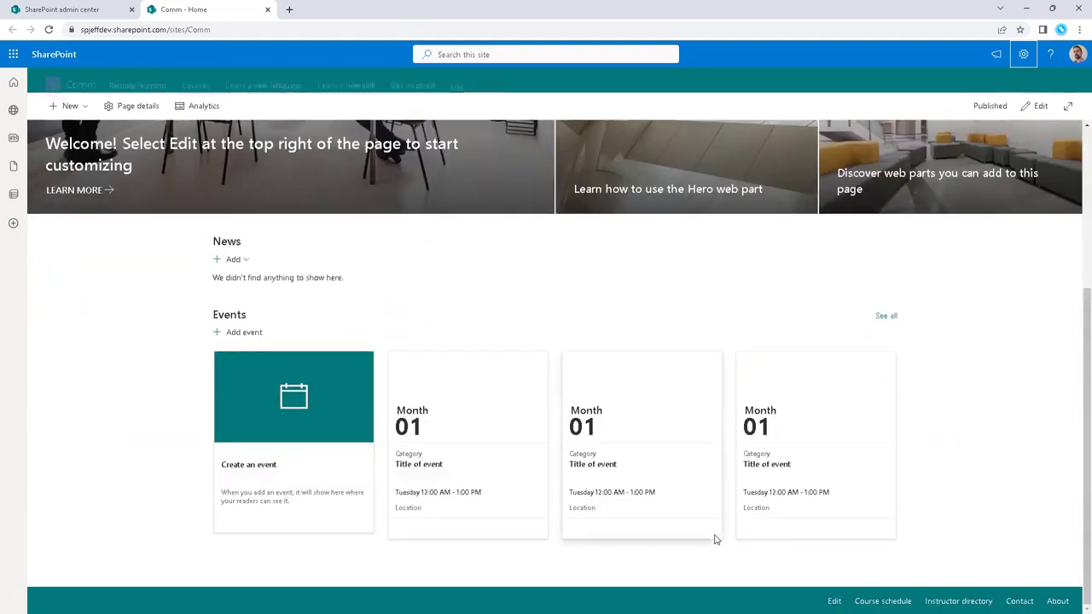
pyautogui.scroll(3, 714, 531)
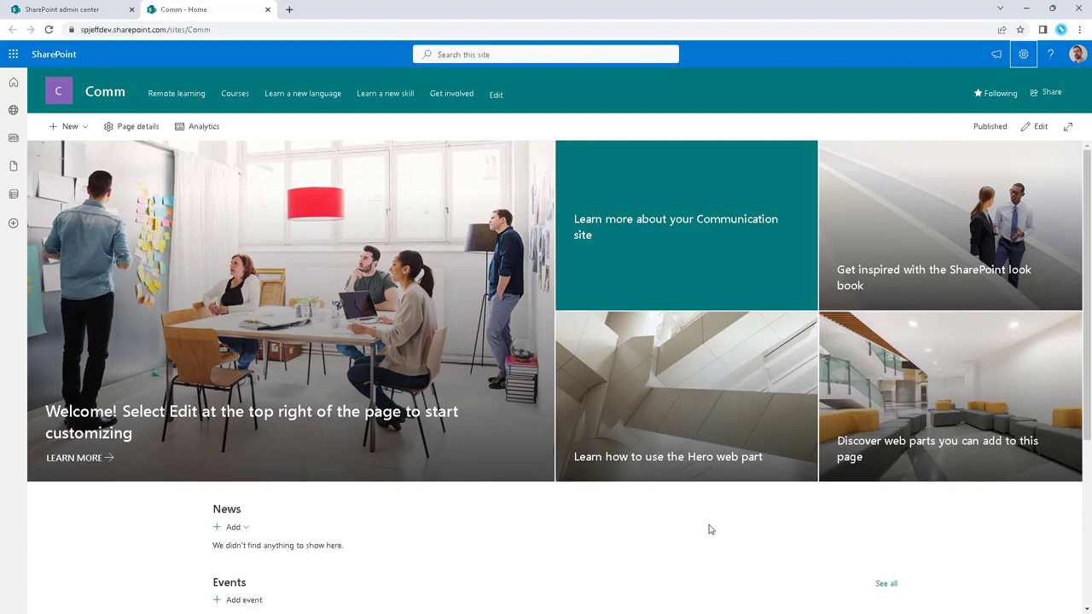
# Open the site template gallery from Settings and scroll through the templates.
pyautogui.click(1023, 57)
pyautogui.click(962, 198)
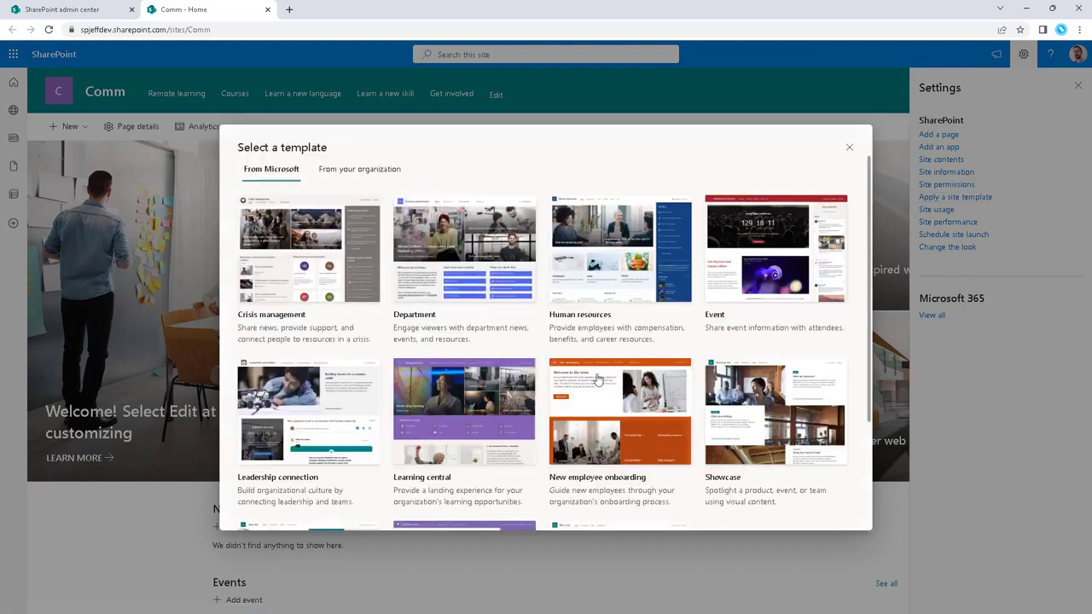
pyautogui.scroll(-1, 626, 340)
pyautogui.scroll(-2, 626, 339)
pyautogui.scroll(3, 626, 340)
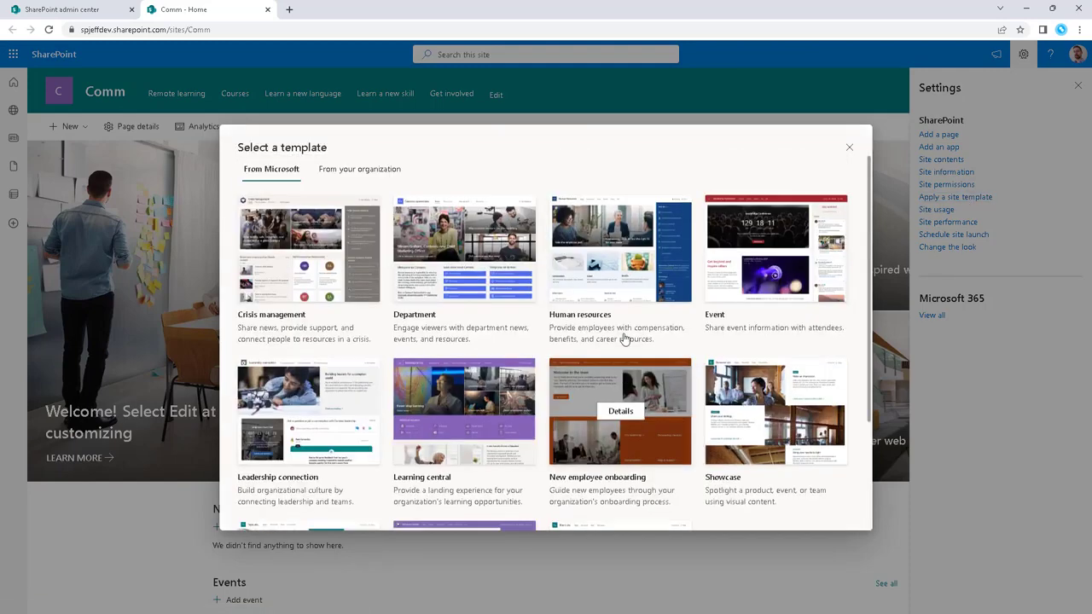
pyautogui.scroll(-3, 624, 339)
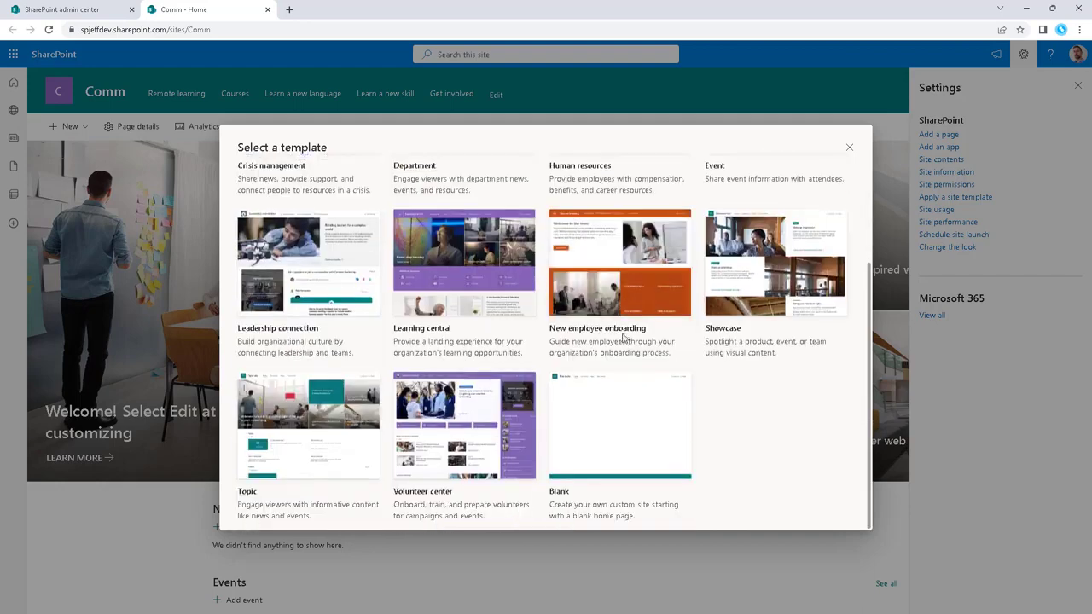
pyautogui.scroll(3, 624, 339)
pyautogui.scroll(-3, 623, 338)
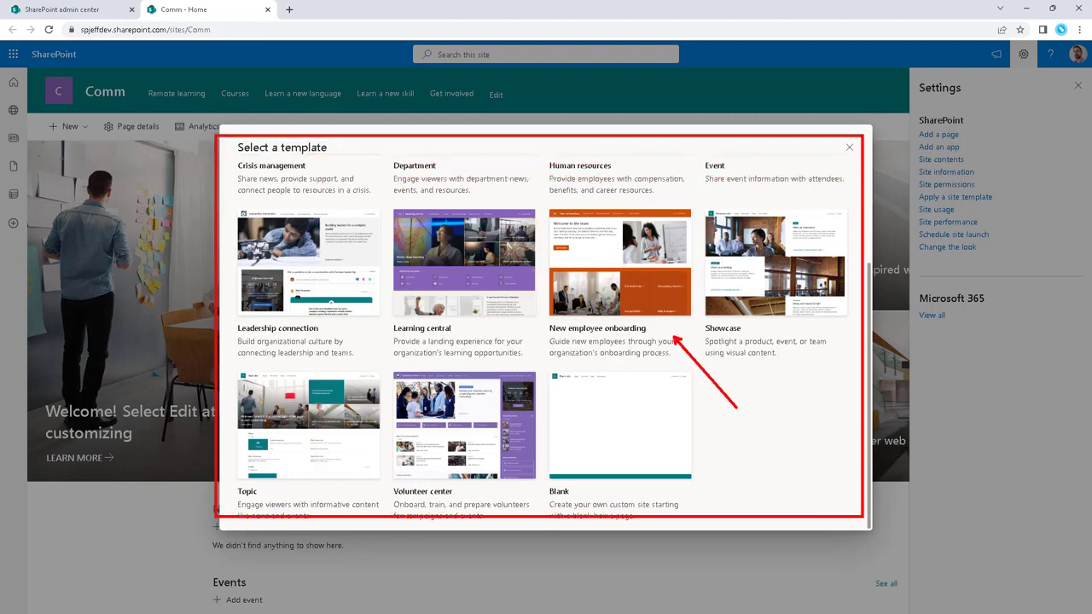
# Close and reopen the template gallery, scrolling down to Topic, Volunteer center and Blank.
pyautogui.write('11 choices')
pyautogui.press('Return')
pyautogui.write('COMM')
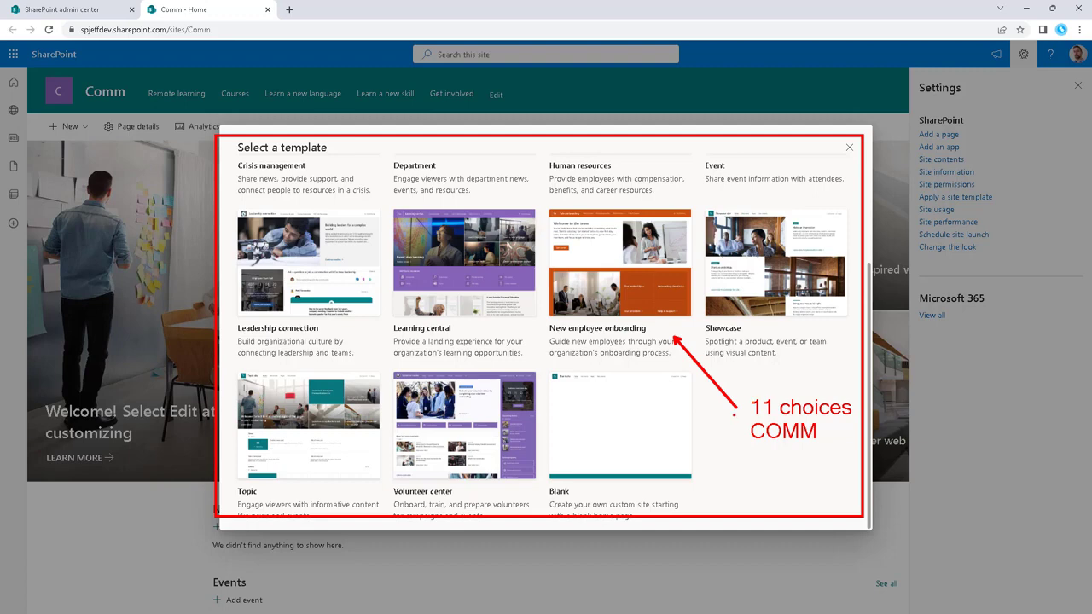
pyautogui.press('Escape')
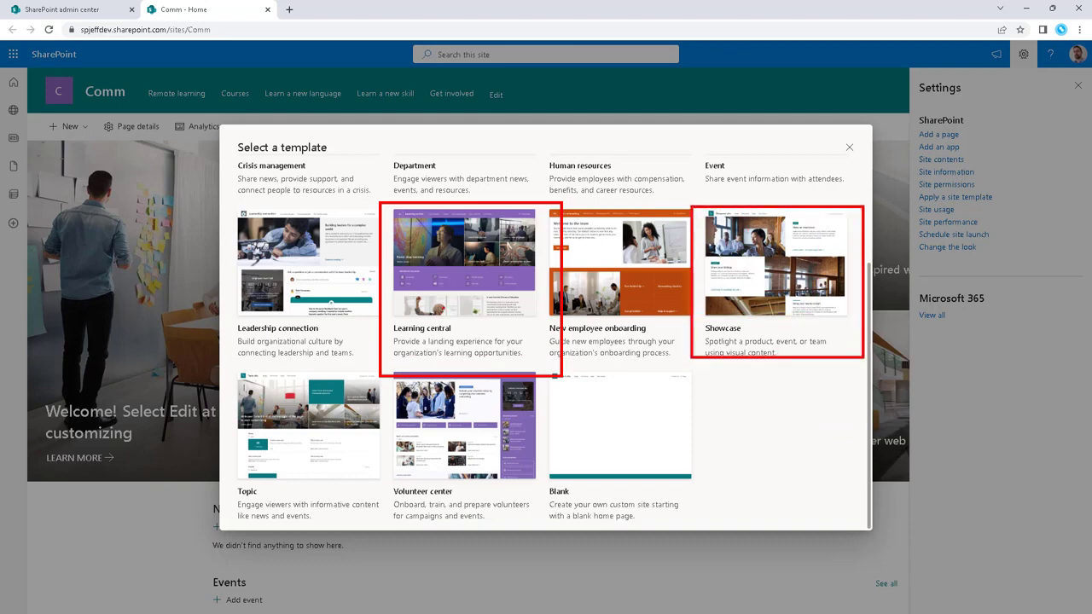
pyautogui.scroll(3, 797, 433)
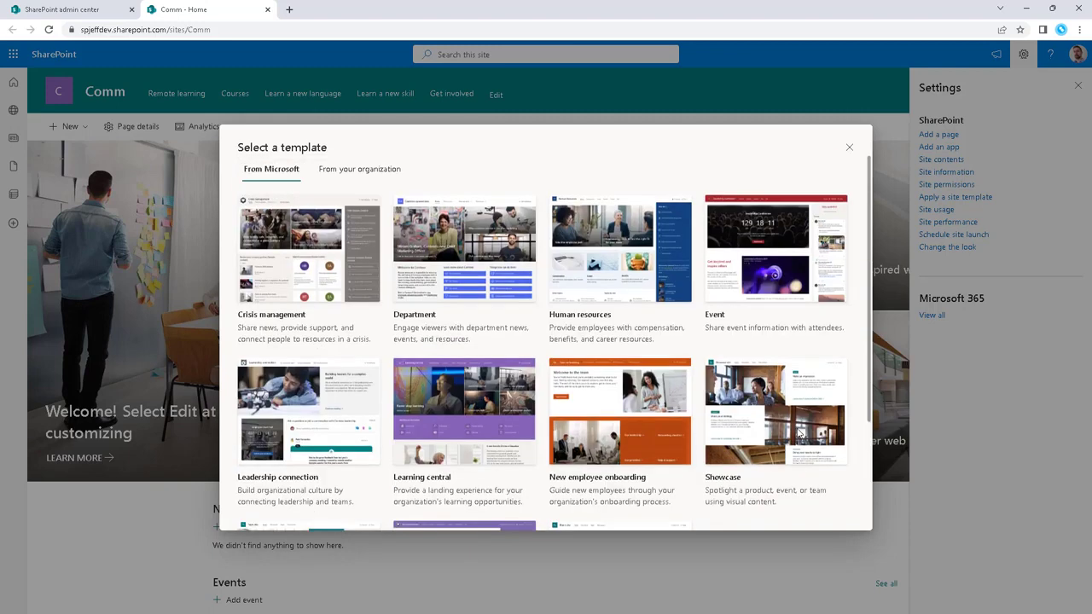
pyautogui.click(850, 146)
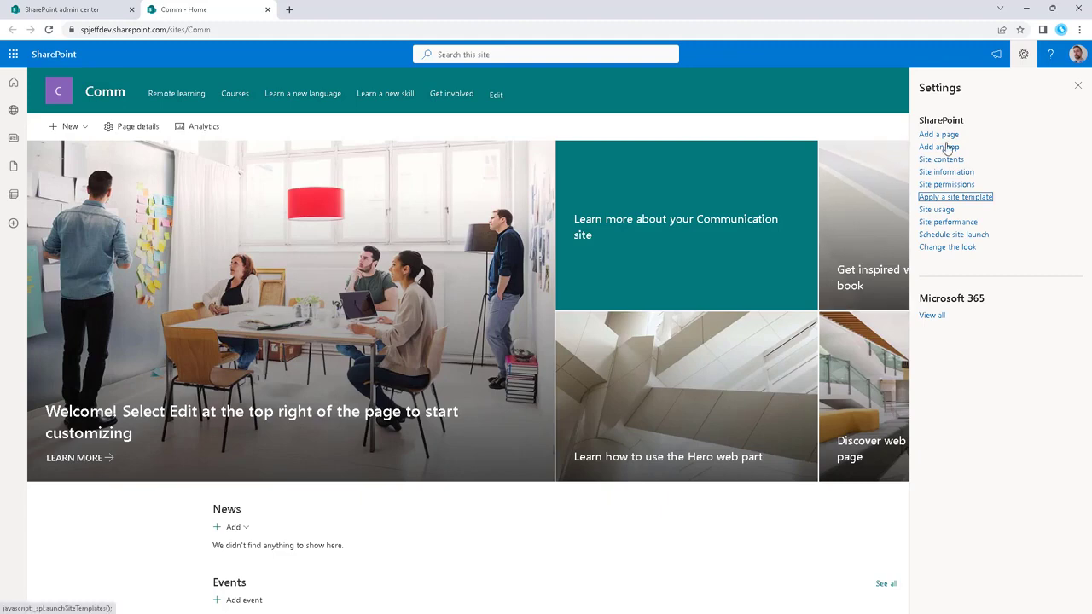
pyautogui.click(979, 199)
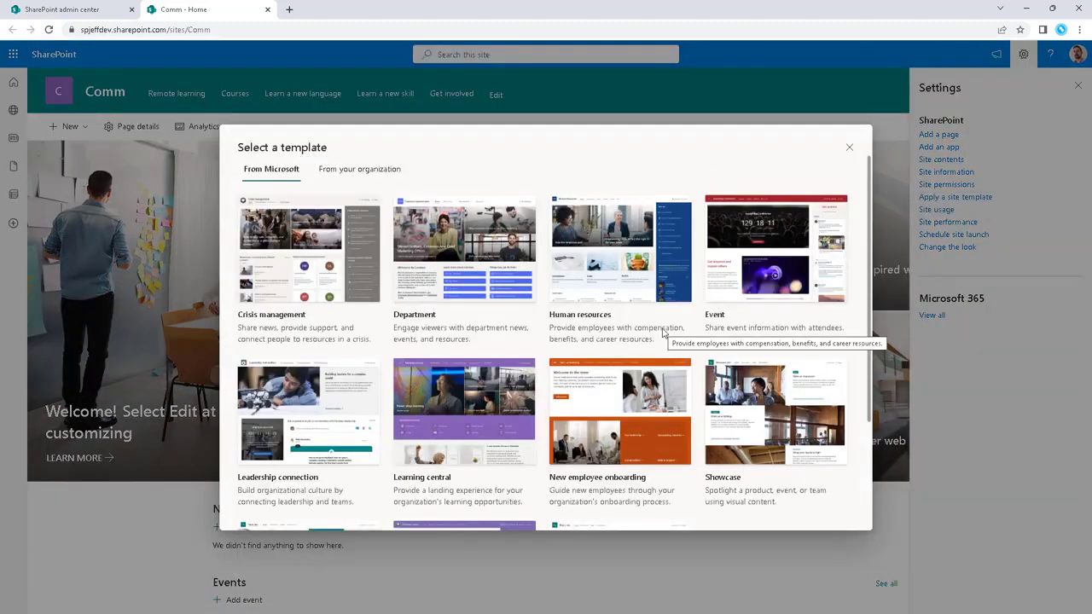
pyautogui.scroll(-3, 664, 333)
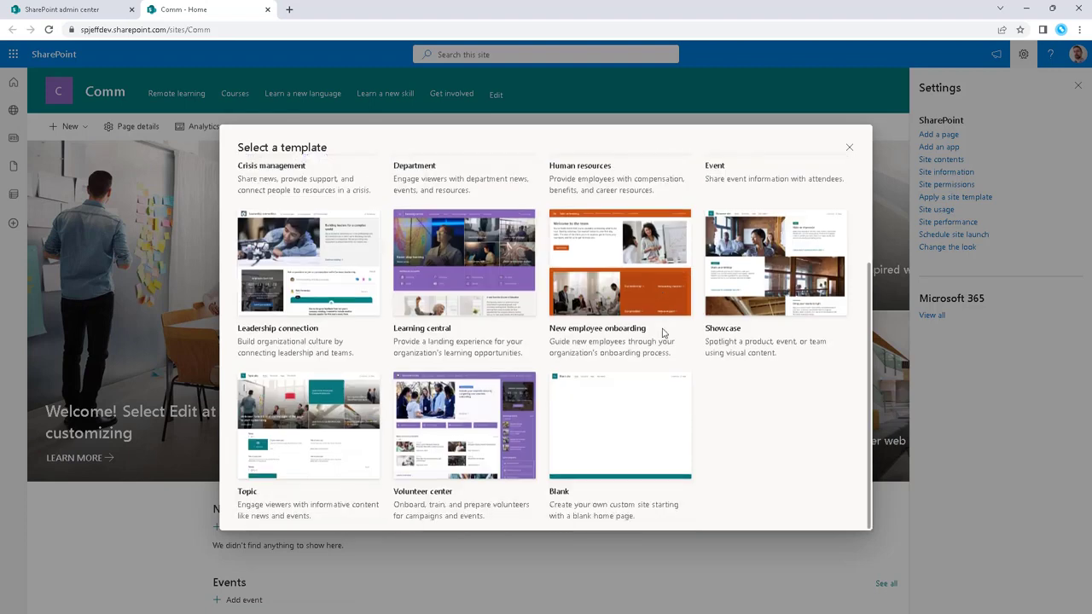